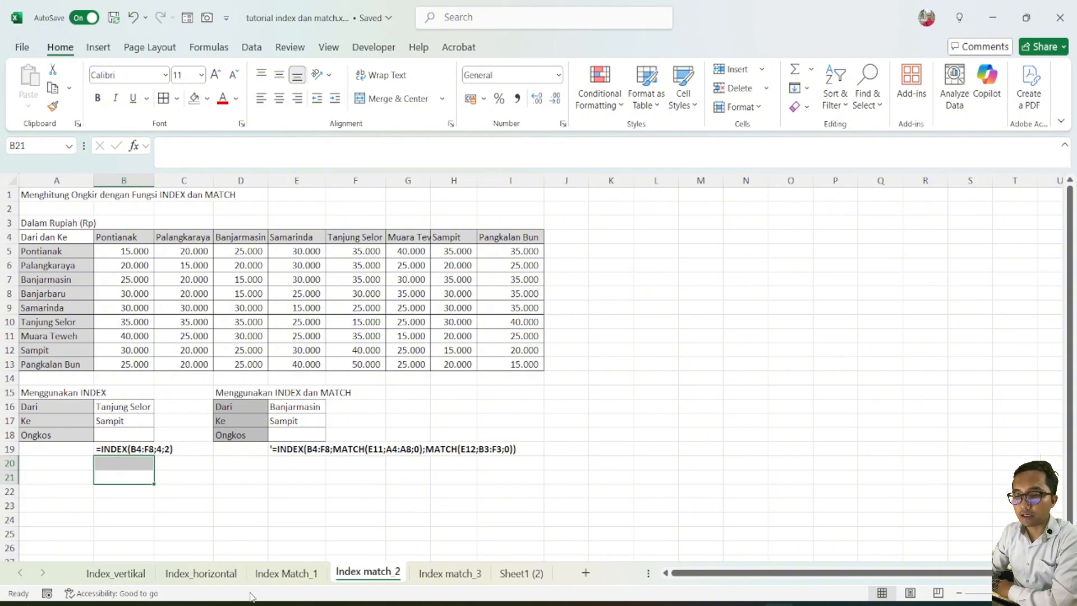
Review the product and sales columns of the product sales table on the Index Match_1 sheet
click(284, 576)
click(394, 238)
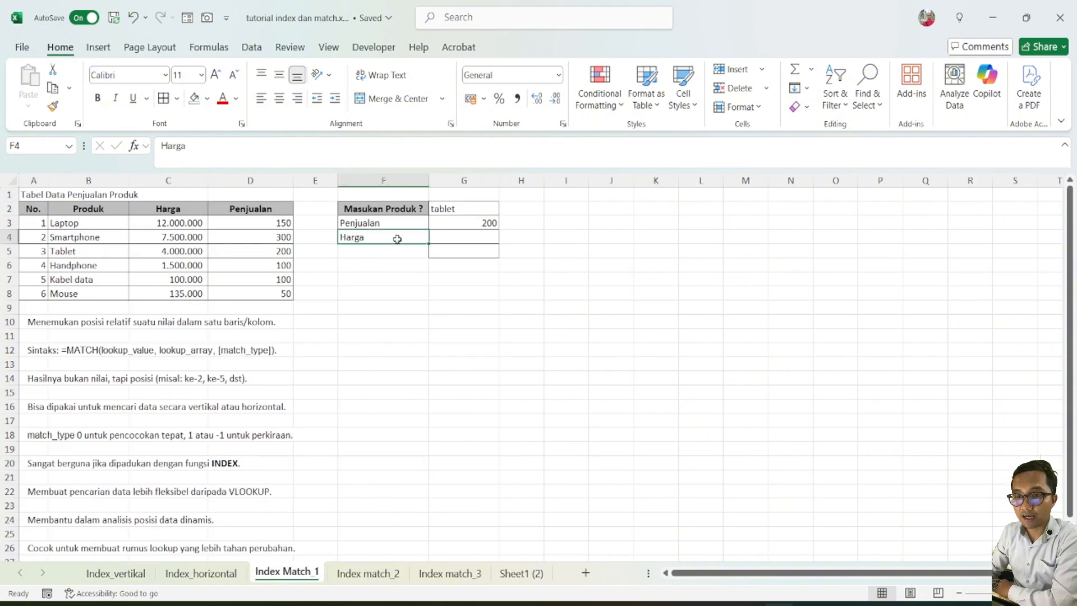
drag(92, 211, 75, 286)
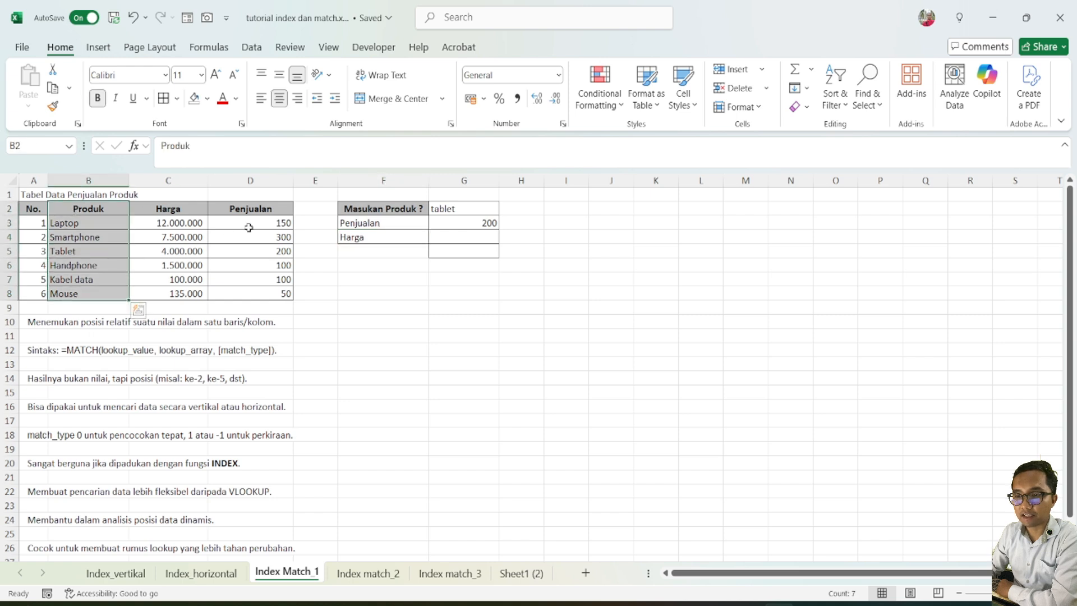
drag(247, 223, 258, 294)
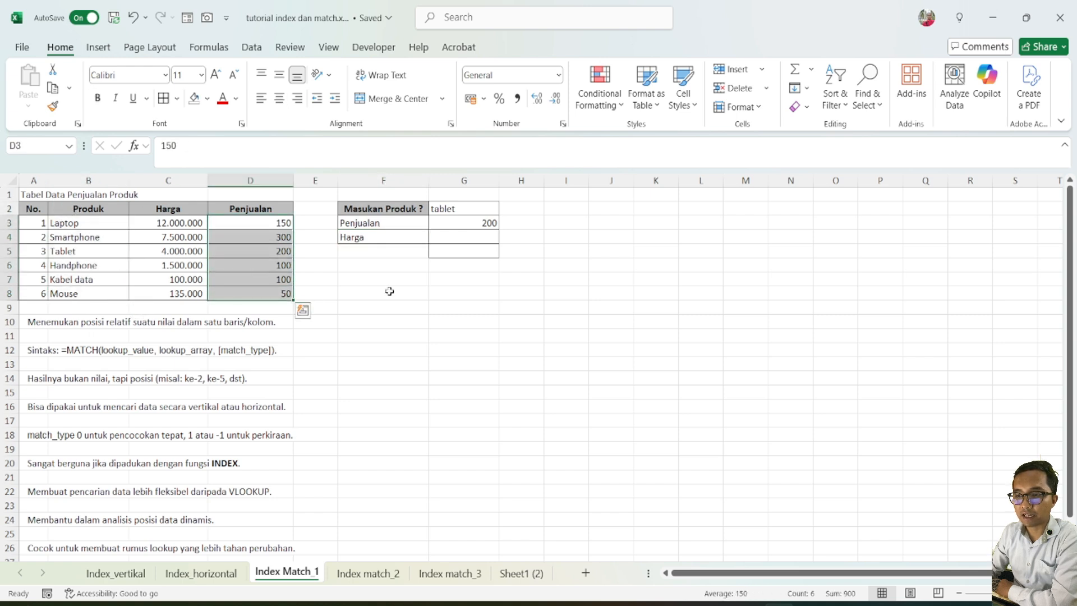
click(491, 239)
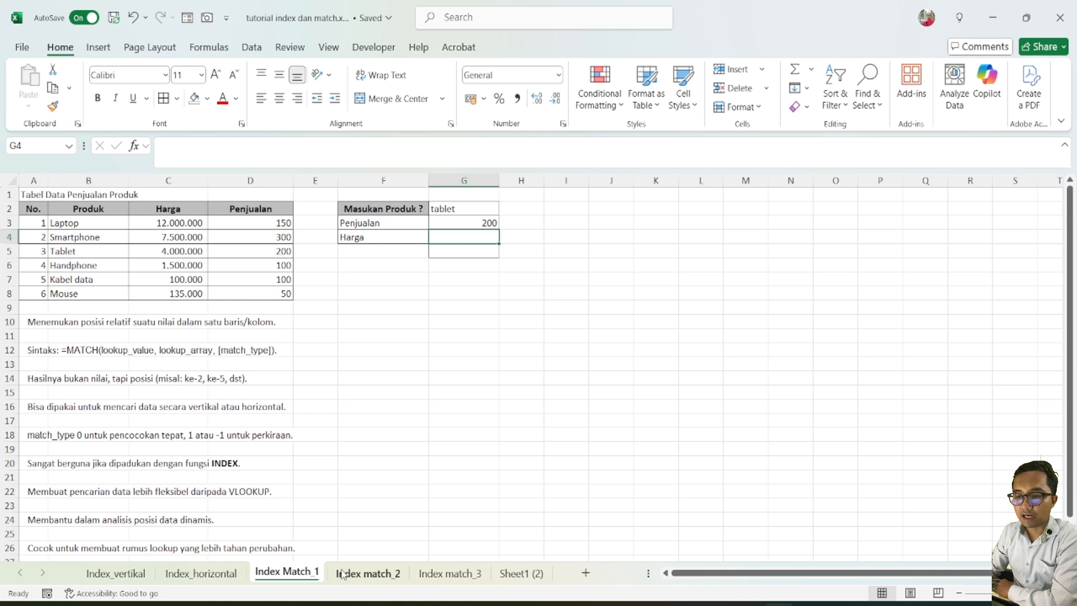
Open the Index match_2 sheet and look over the origin cities of the shipping-rate table in A5:A13
click(342, 574)
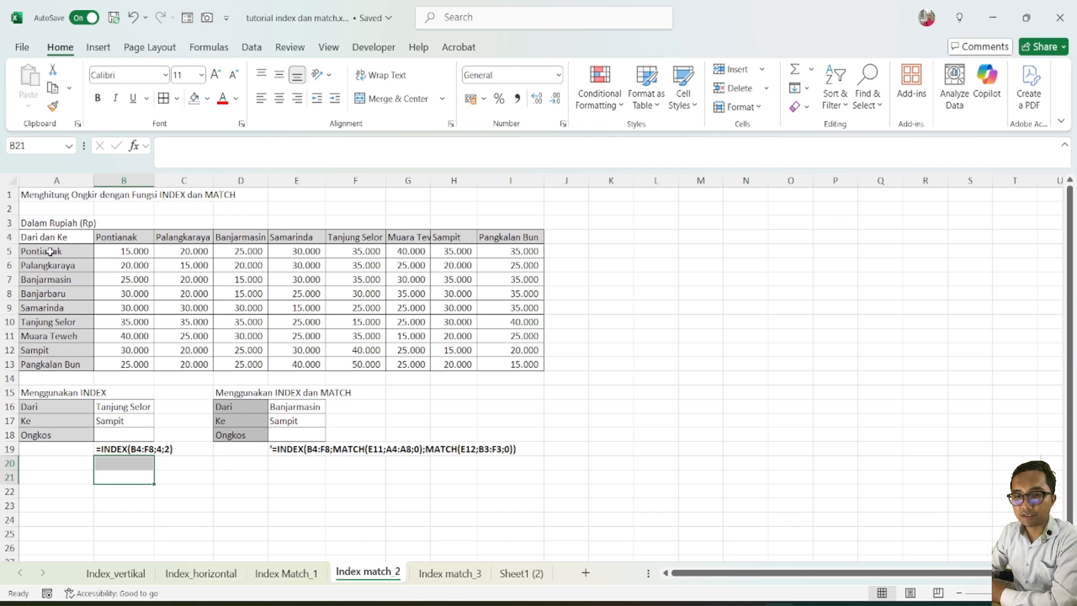
drag(51, 251, 62, 361)
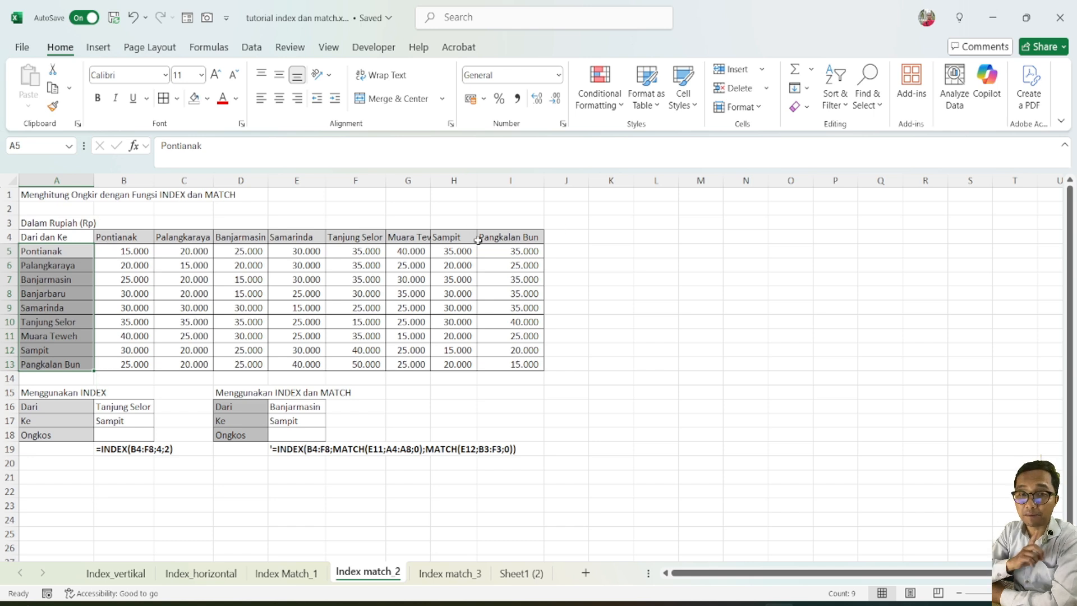
click(168, 465)
click(110, 484)
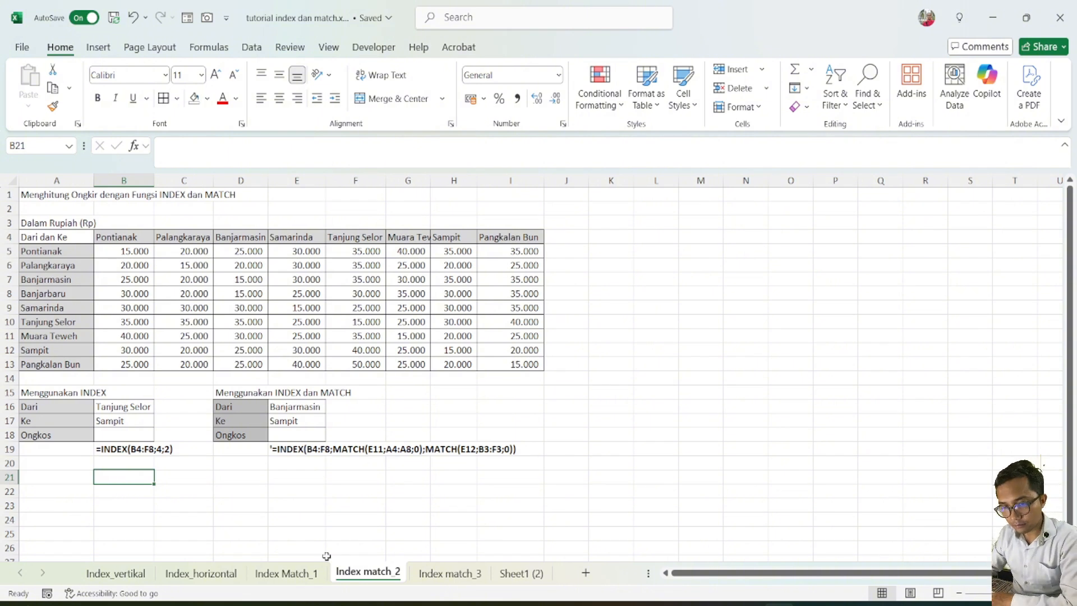
scroll(143, 513, down, 2)
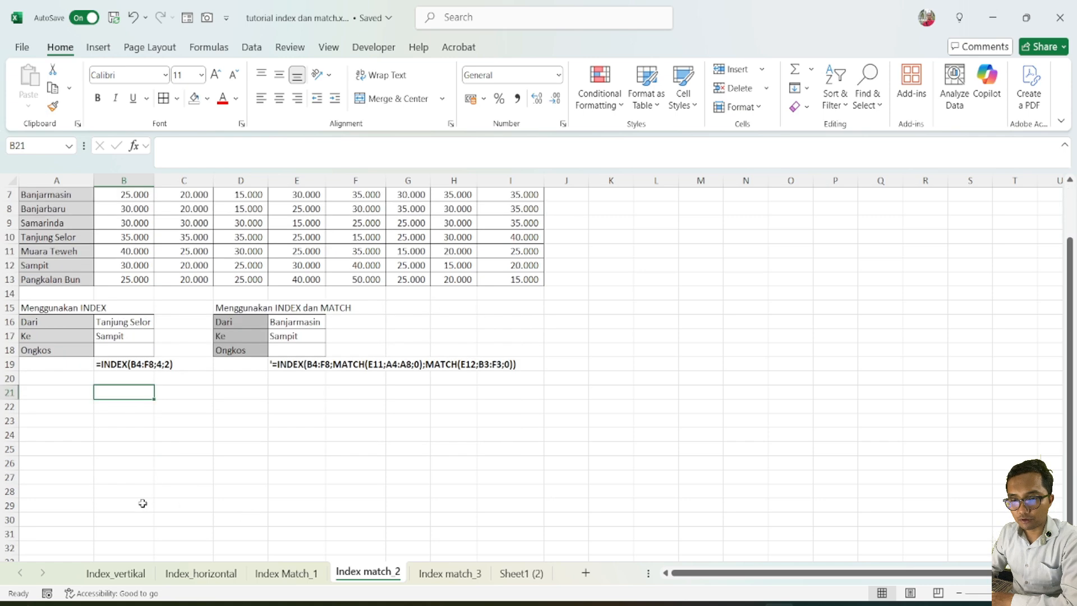
scroll(144, 514, up, 2)
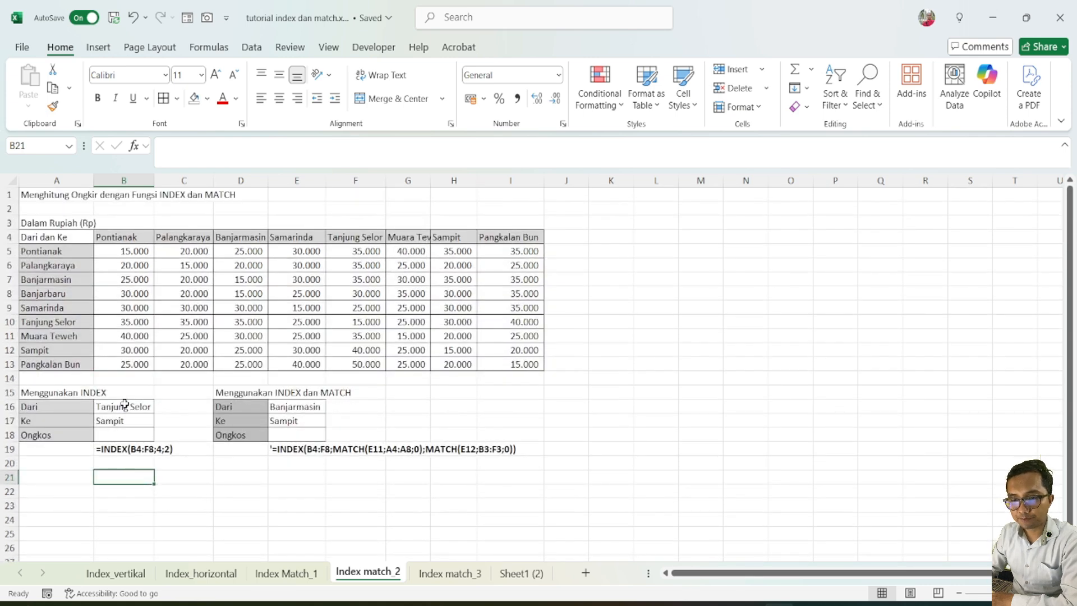
Look up the shipping rate from Tanjung Selor to Sampit in the rate table
click(124, 434)
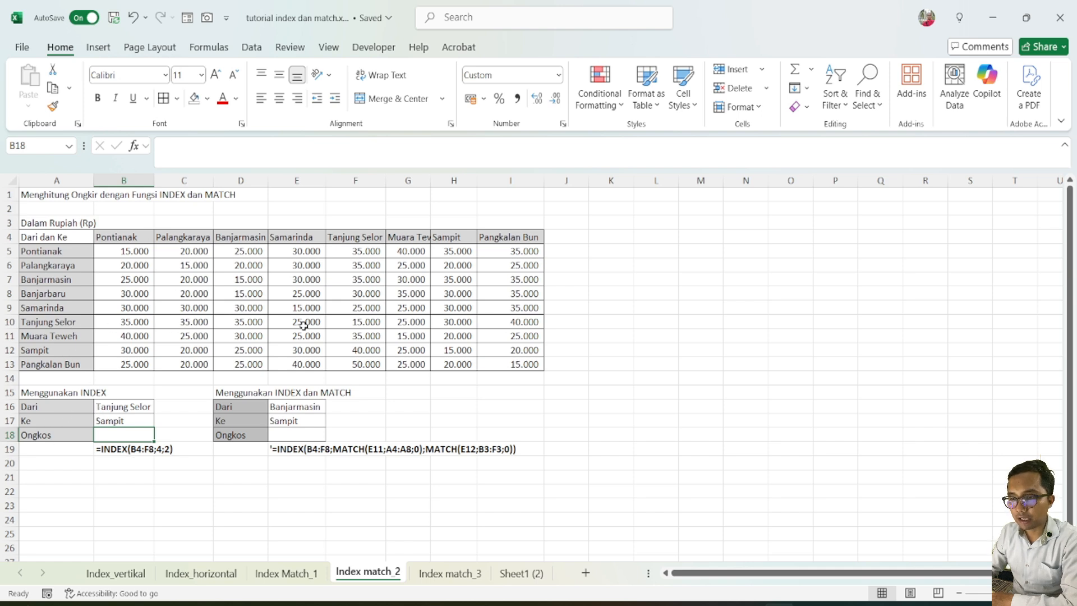
click(445, 322)
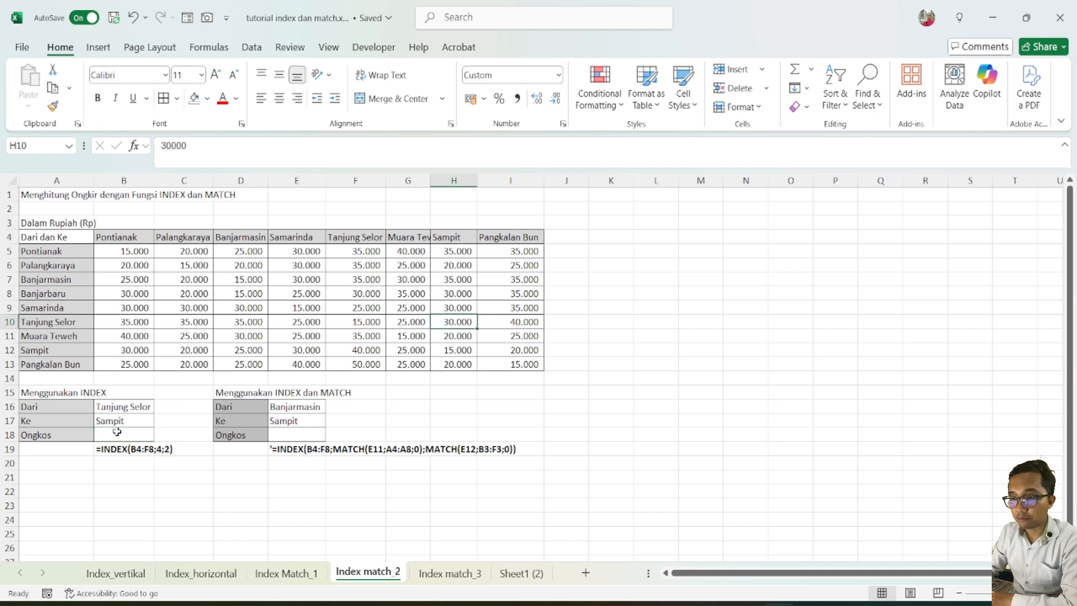
click(467, 297)
Enter =INDEX(B5:I13;6;7) in B18 to return the shipping cost from Tanjung Selor to Sampit
click(108, 431)
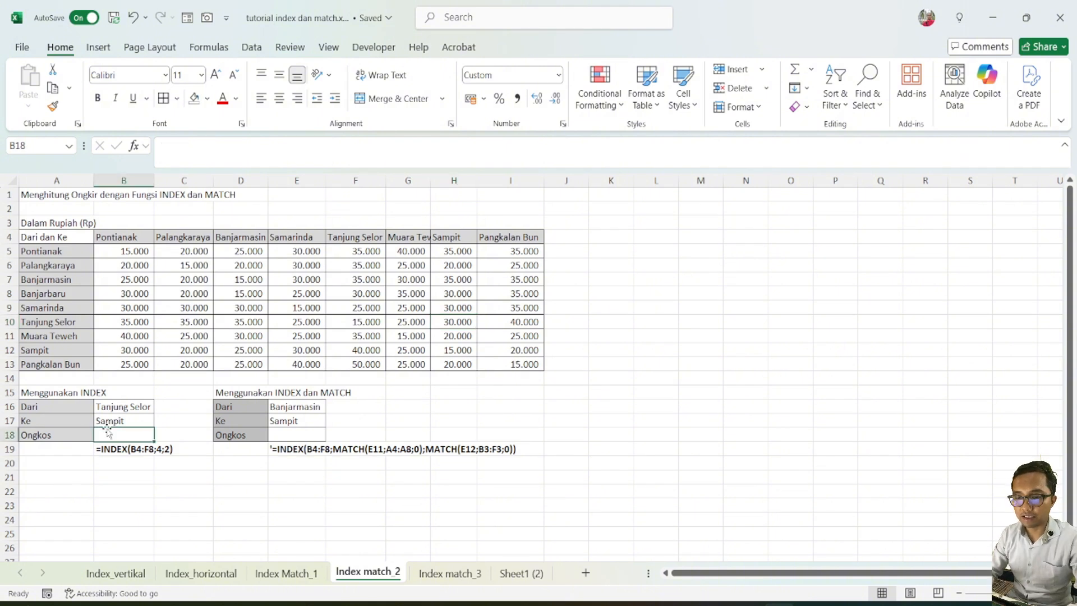
text(=index)
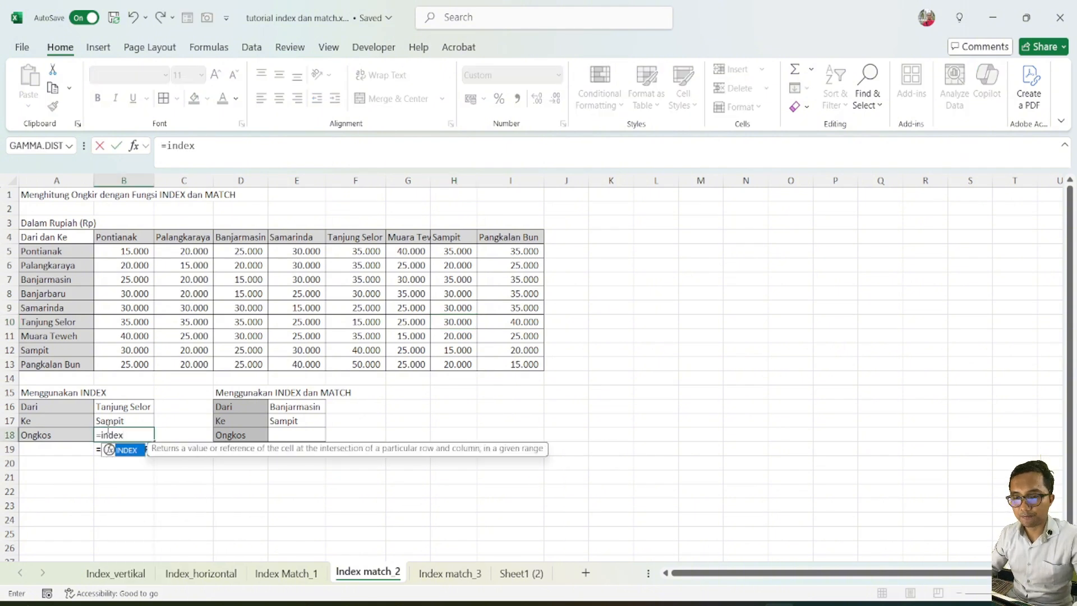
key(Tab)
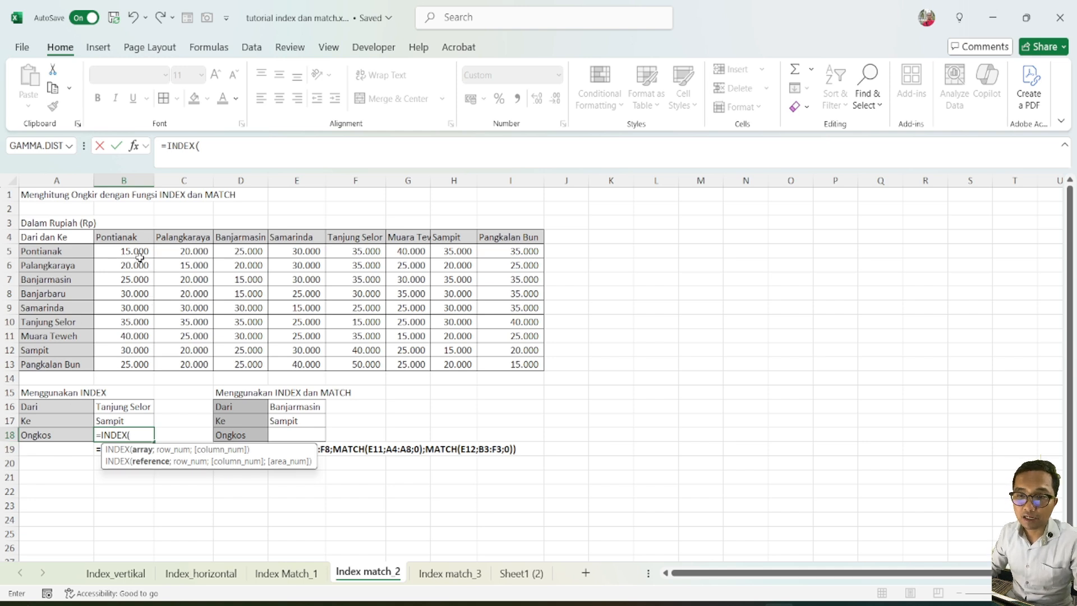
drag(137, 251, 502, 362)
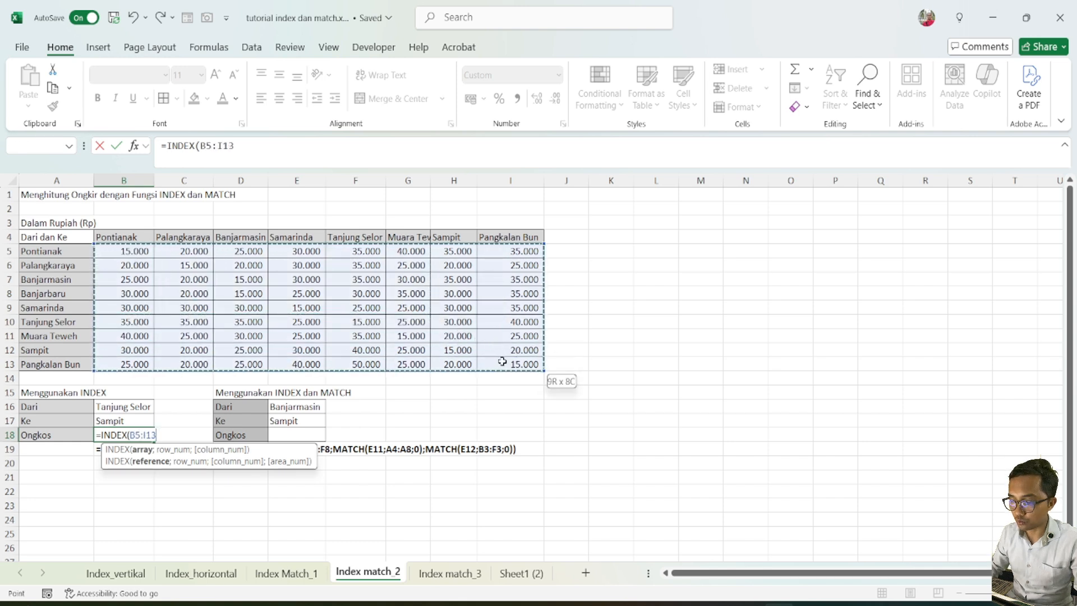
text(;)
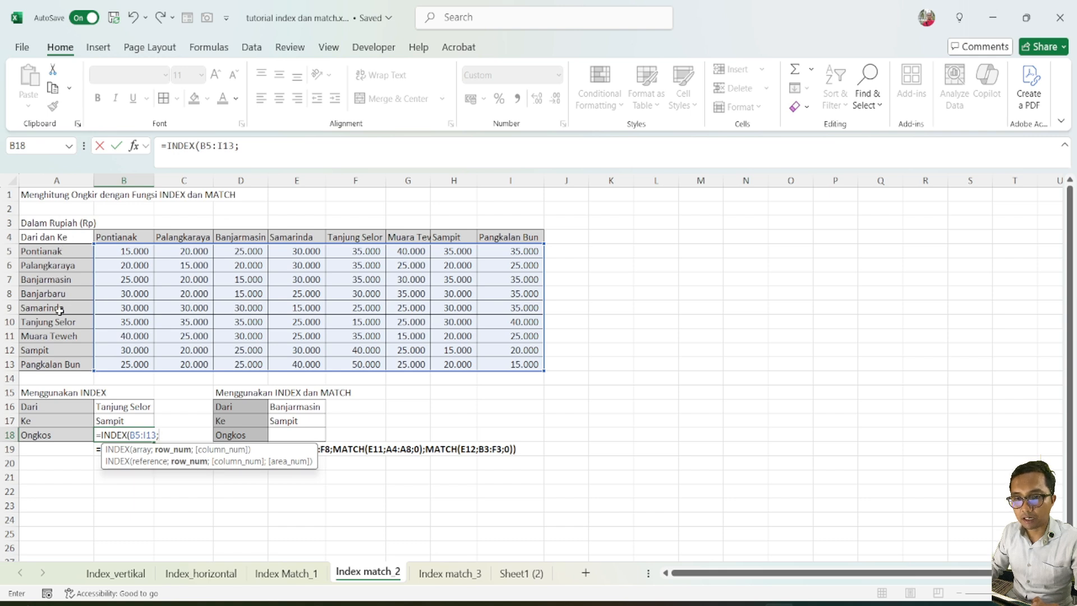
text(6)
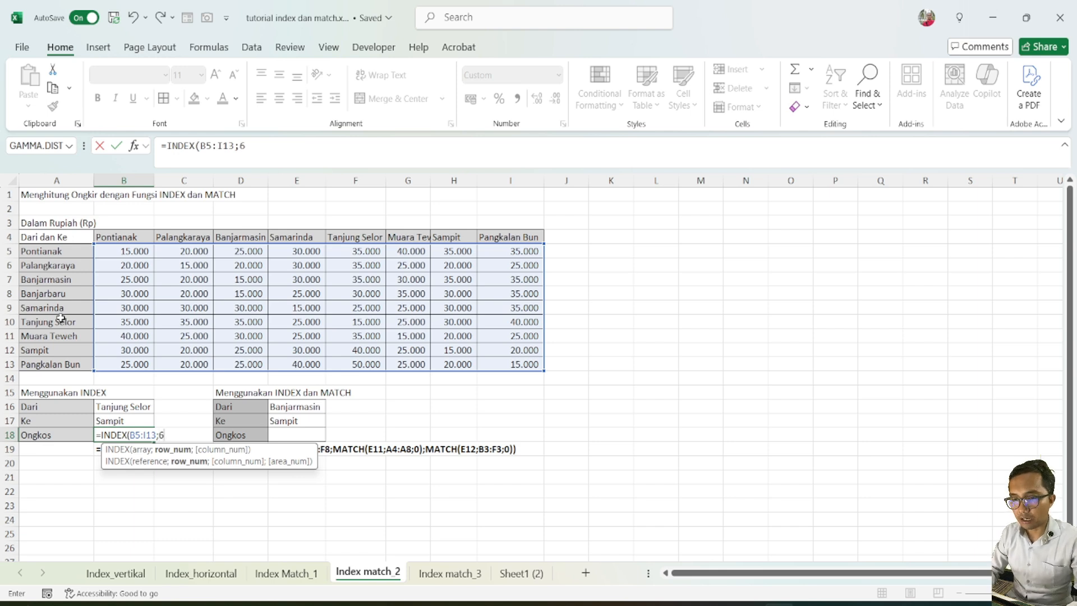
text(;)
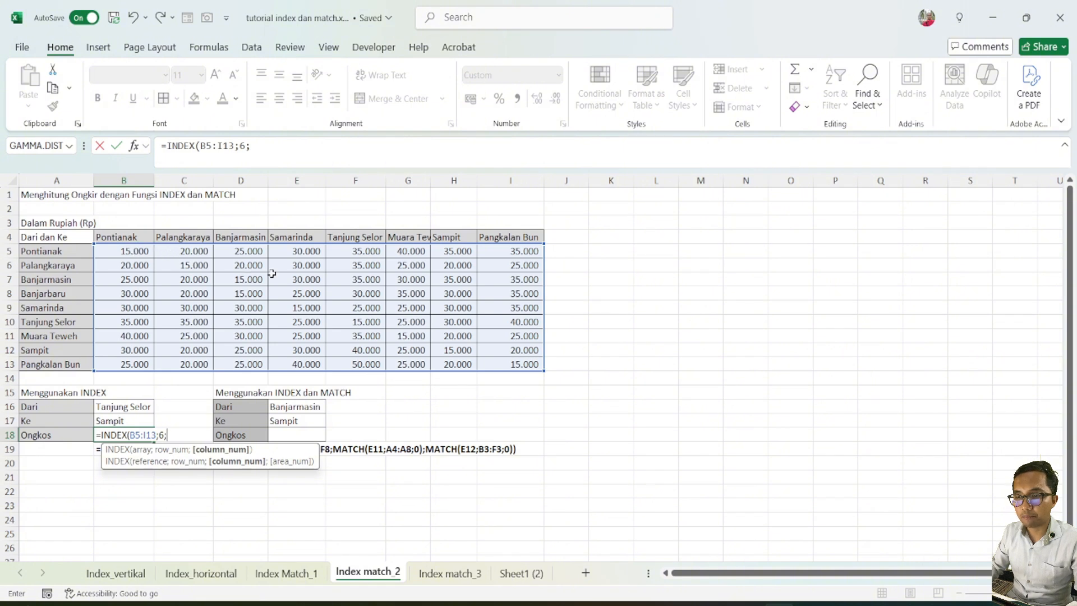
click(258, 150)
text(7)
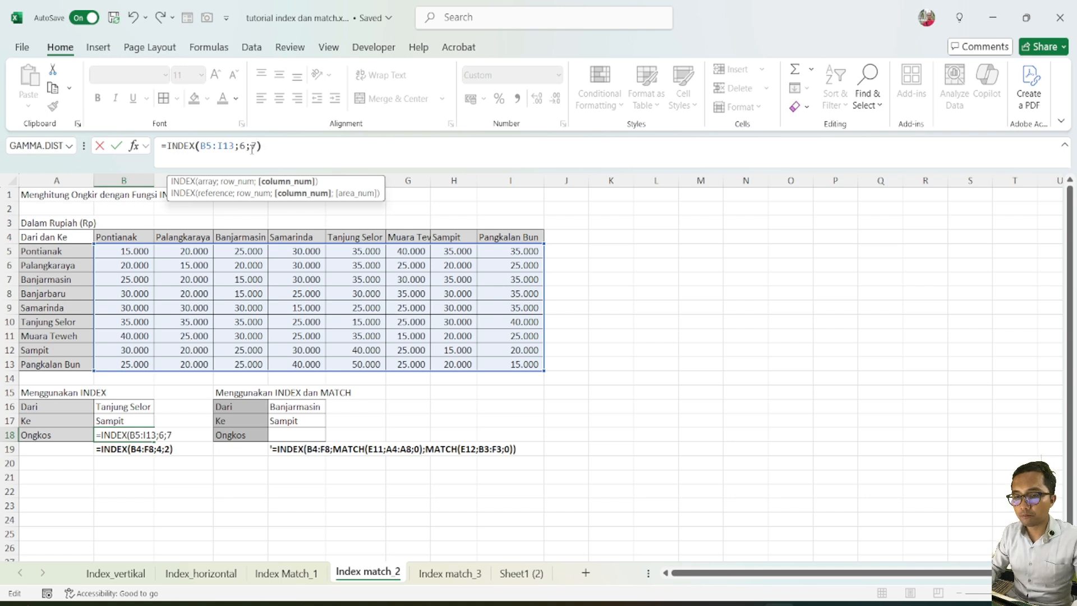
key(Return)
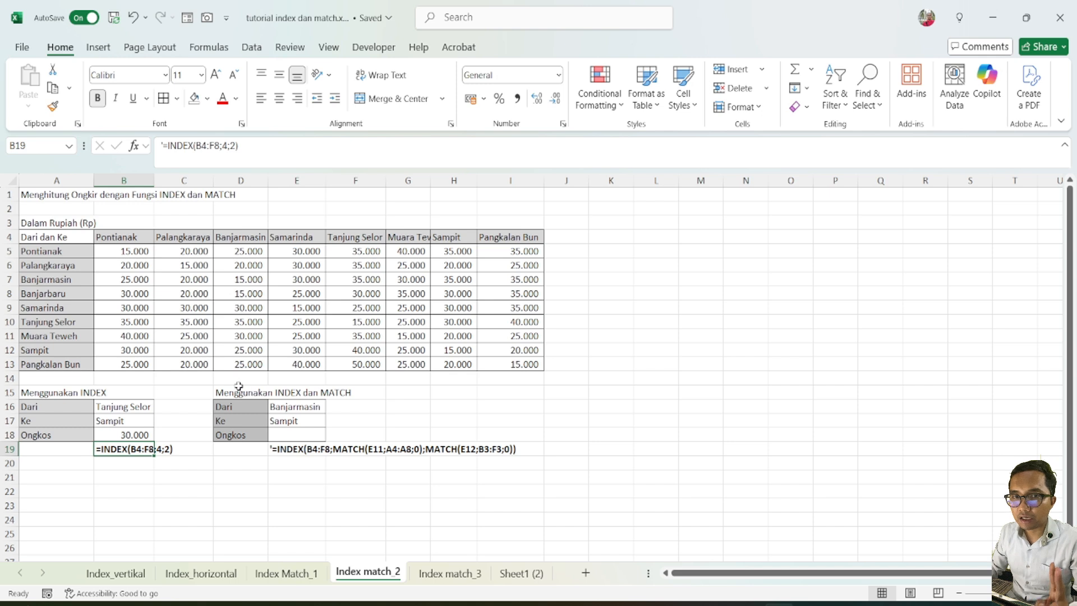
Inspect the row and column number arguments of the INDEX formula in B18 without changing it
click(304, 438)
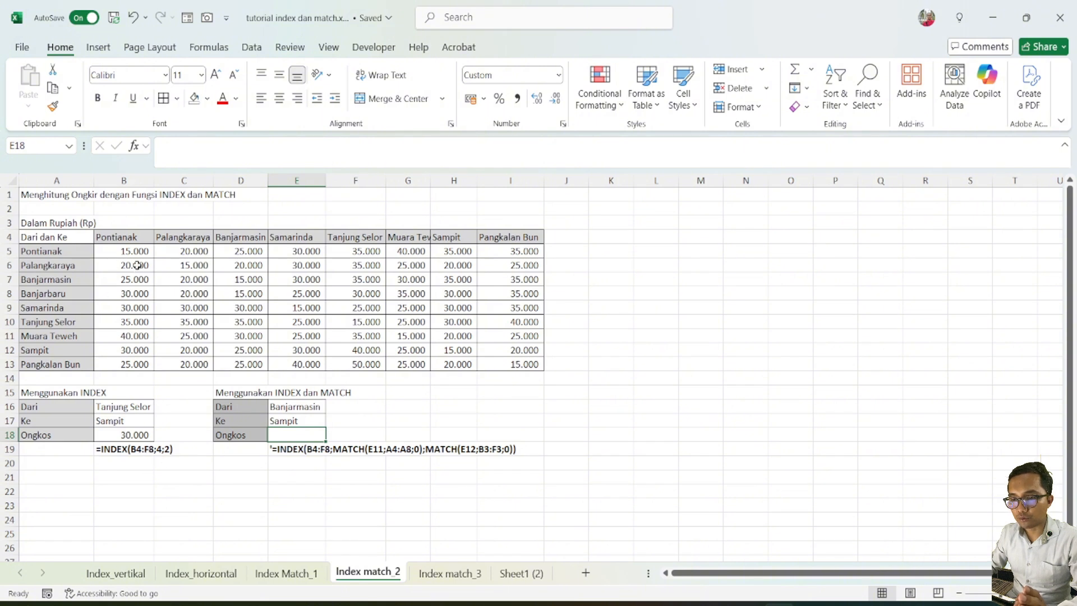
click(122, 436)
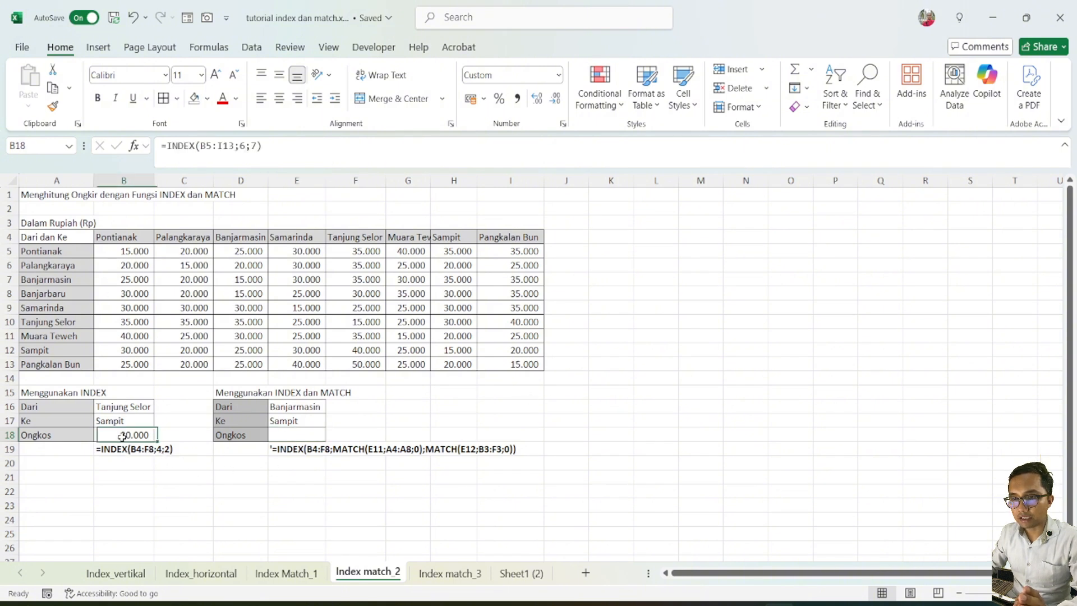
click(245, 147)
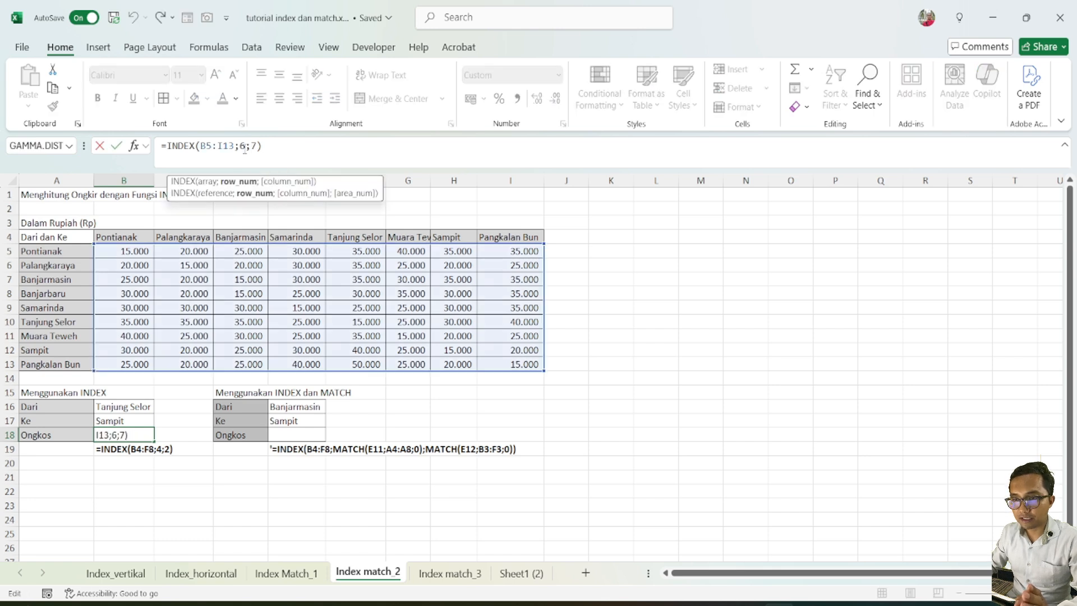
click(254, 146)
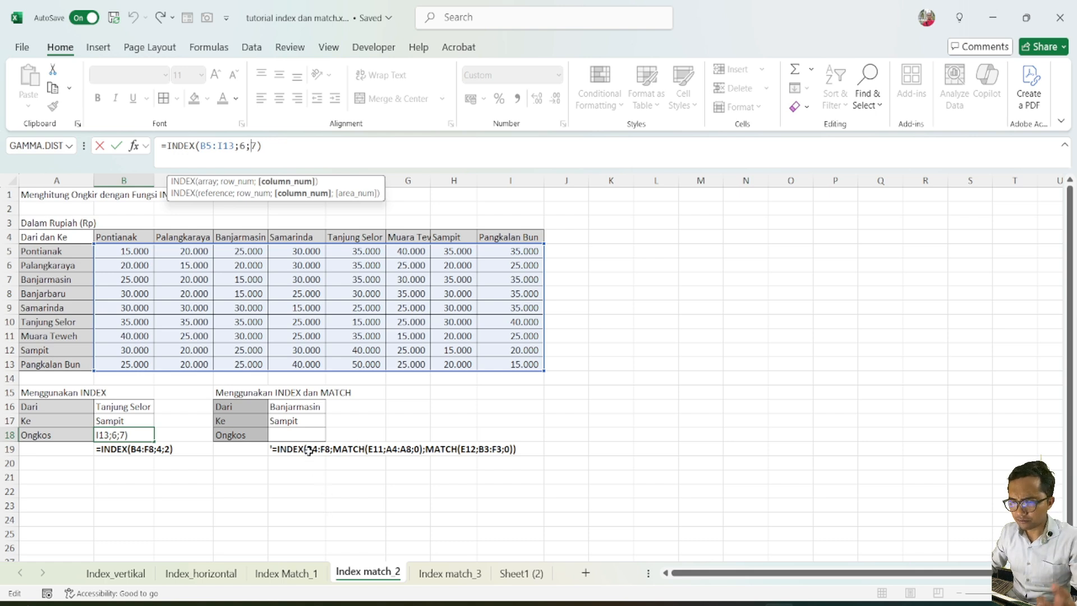
click(303, 428)
key(Escape)
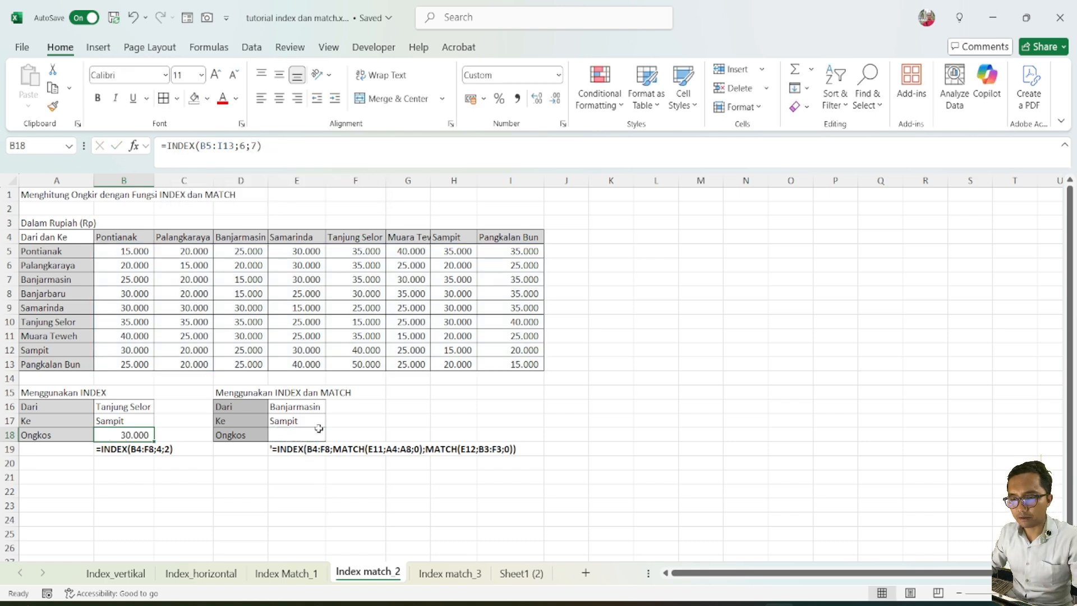
Start an INDEX formula in E18, the Ongkos cell of the INDEX and MATCH block, with B5:I13 as its array
click(344, 413)
click(314, 432)
text(=inde)
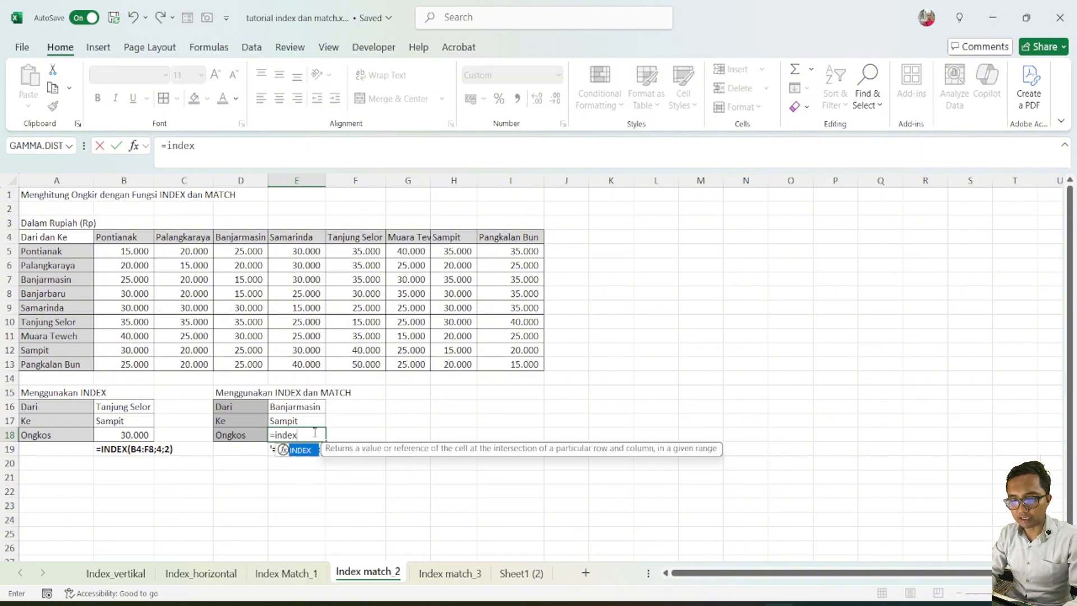
text(x)
key(Tab)
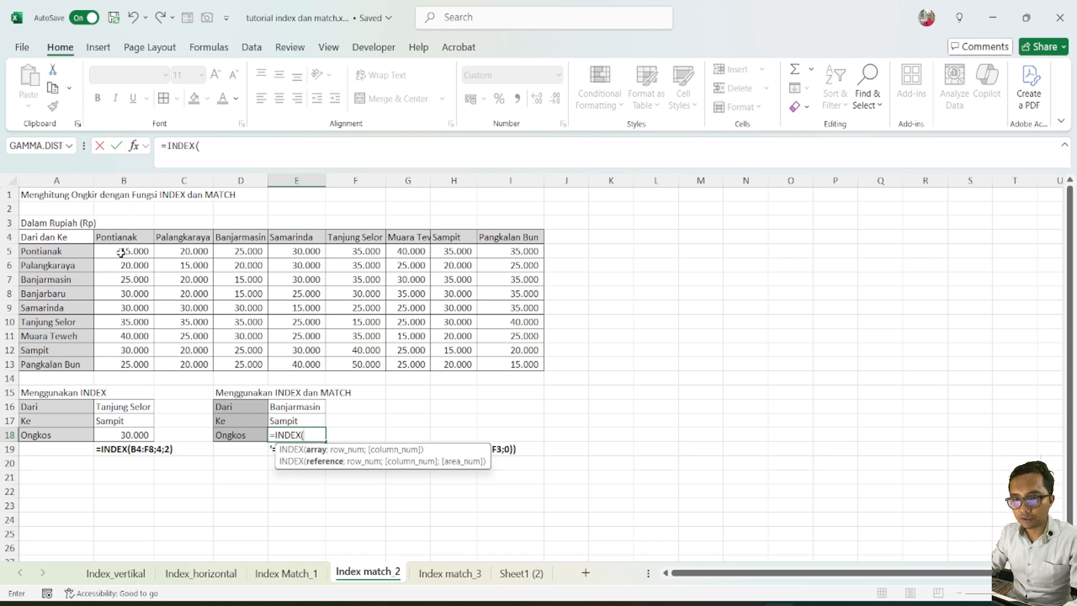
drag(121, 253, 488, 362)
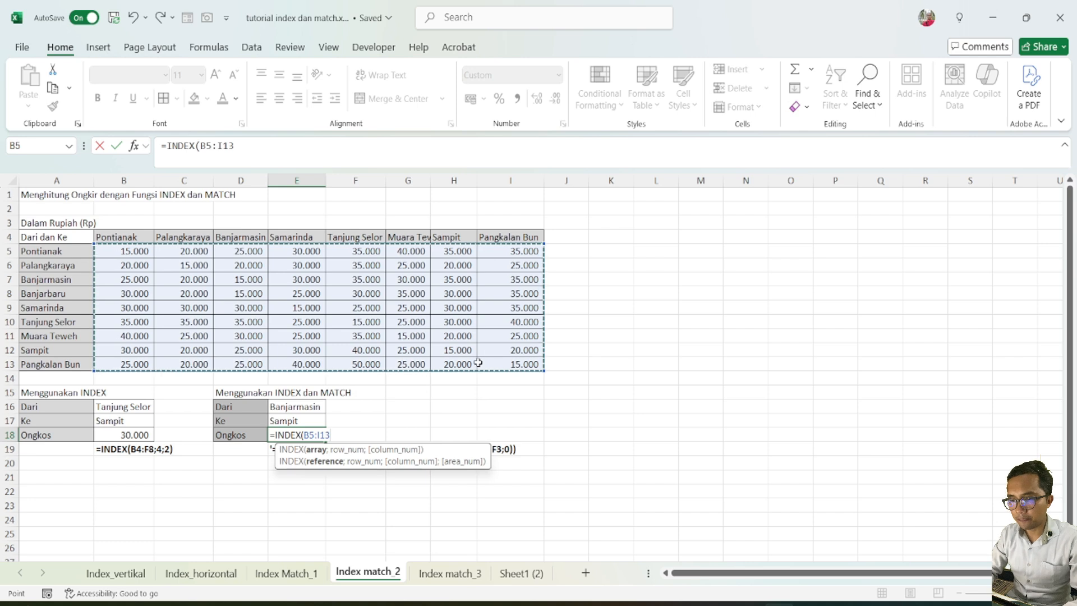
text(;)
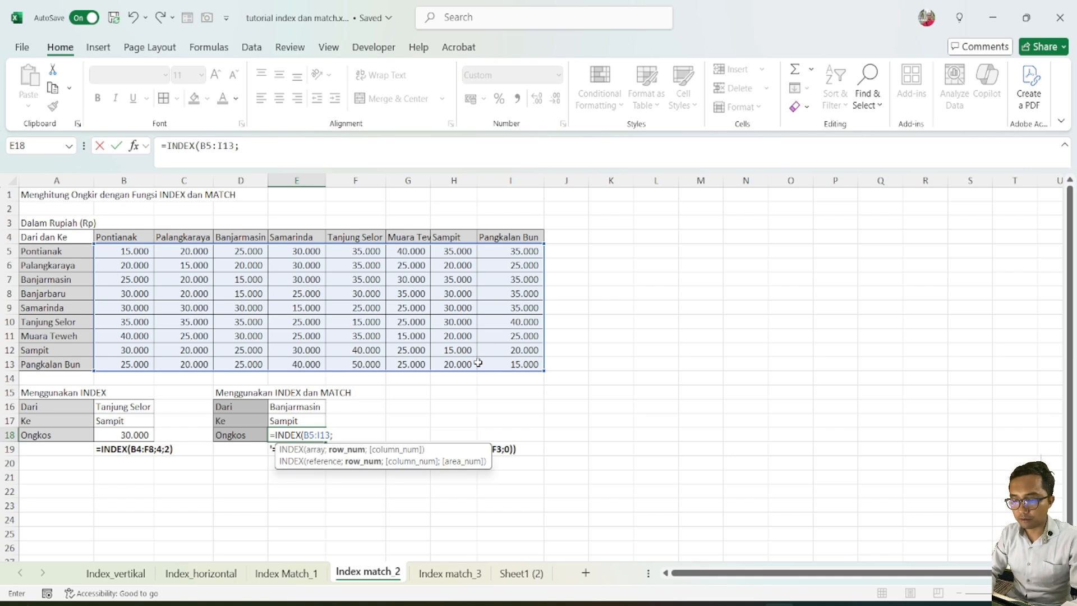
Add MATCH(E16;A5:A13;0) as the row number argument of the INDEX formula in E18
text(ma)
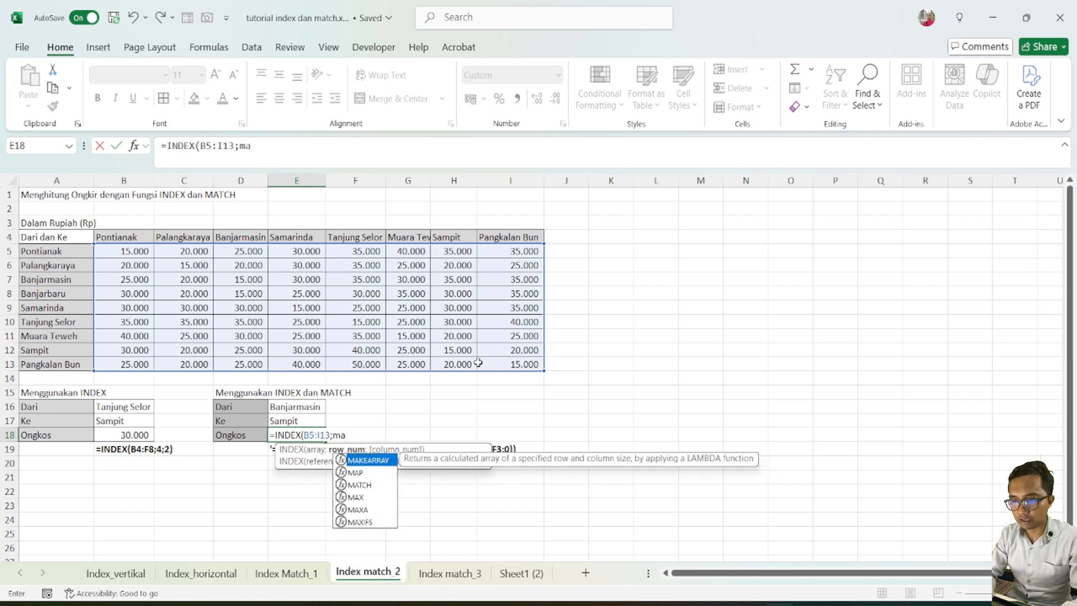
text(t)
key(BackSpace)
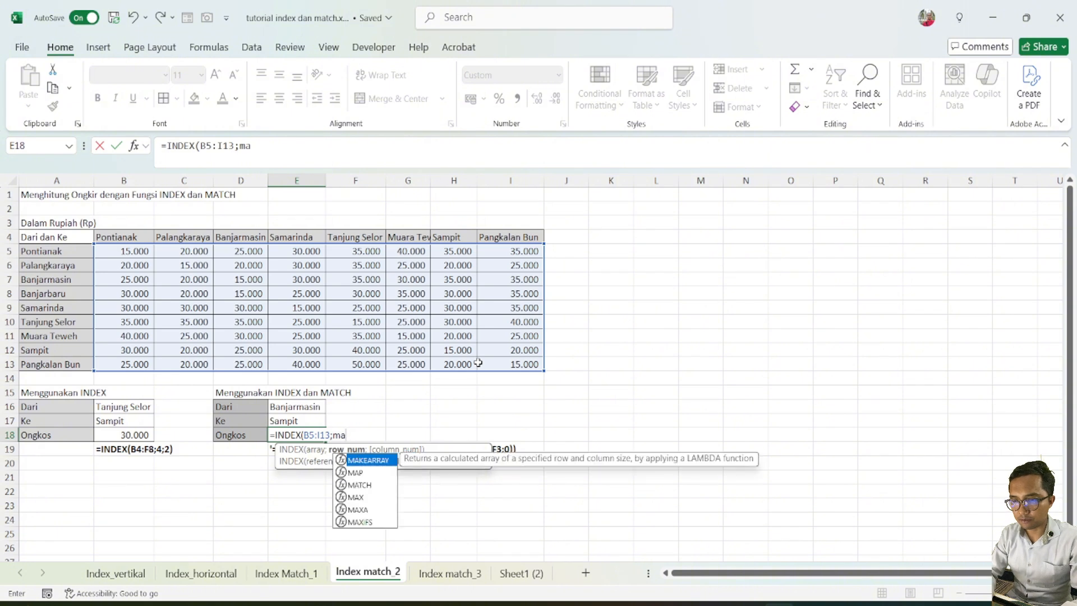
text(tc)
key(Tab)
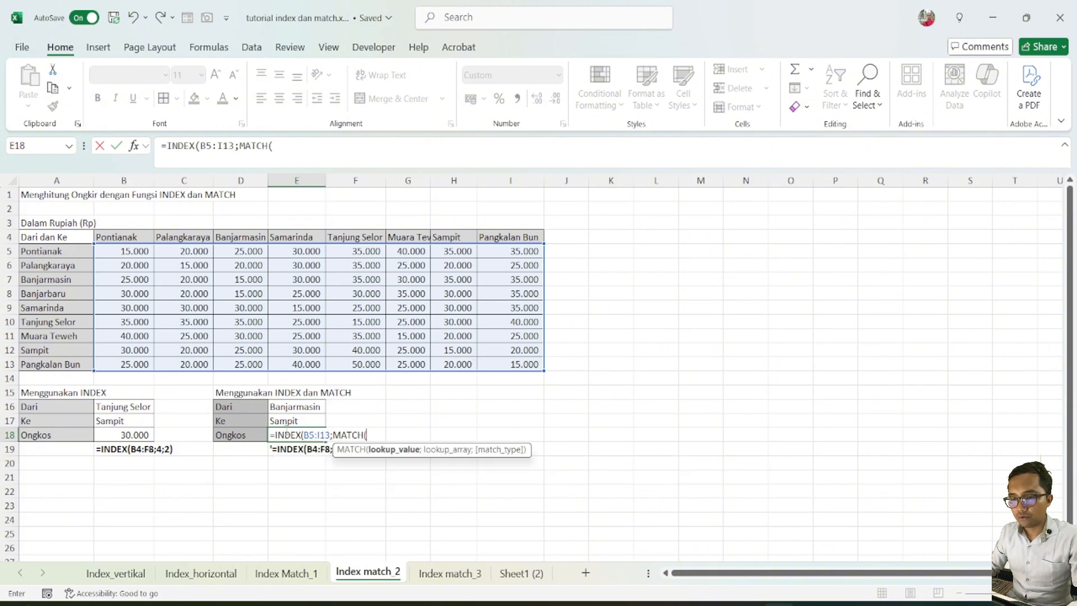
click(268, 407)
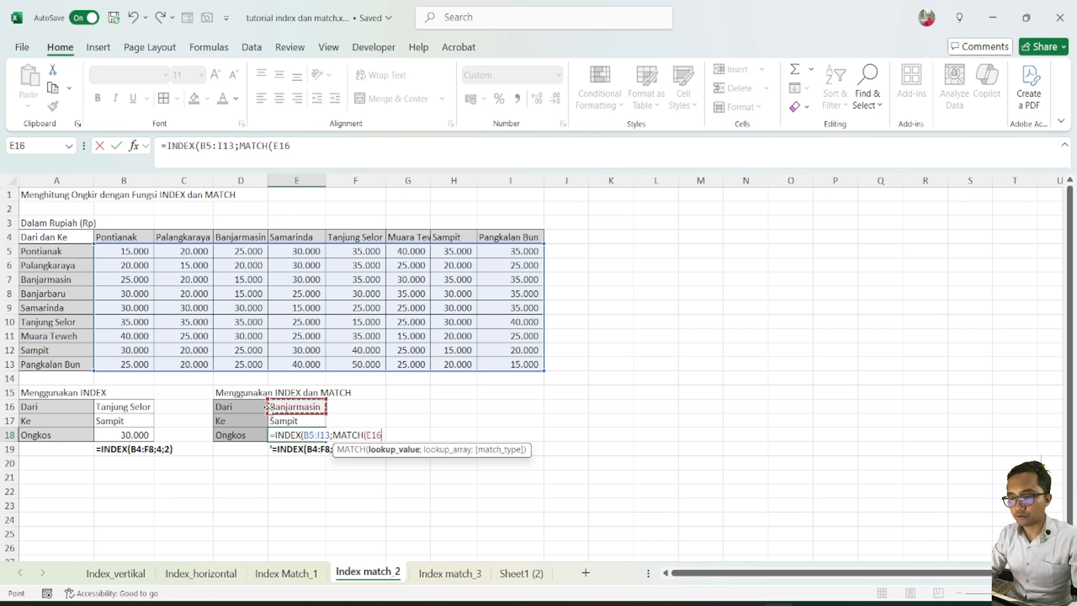
text(;)
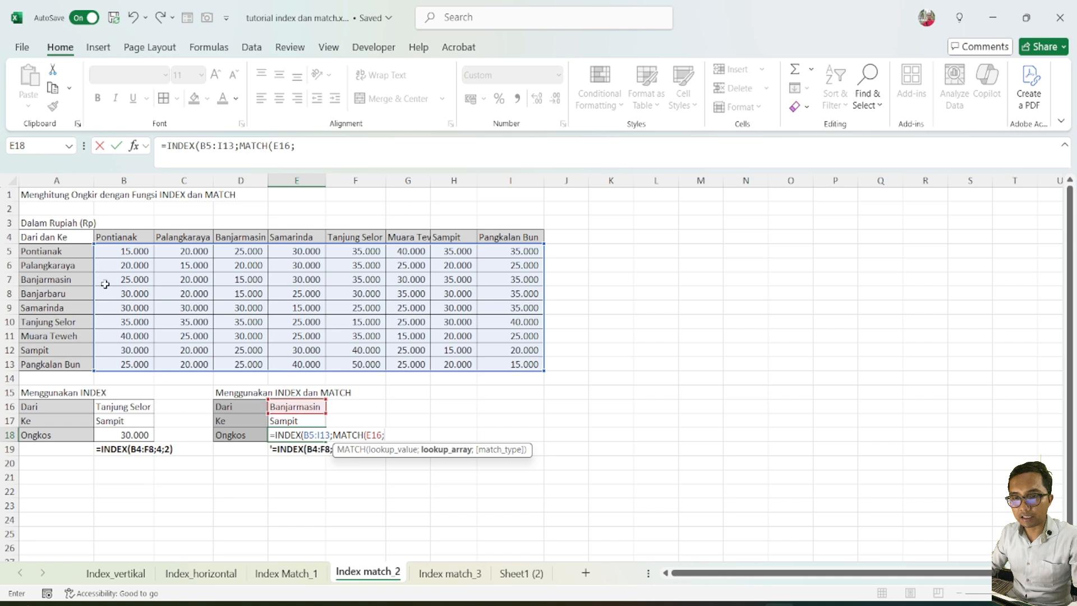
click(59, 249)
drag(59, 249, 43, 362)
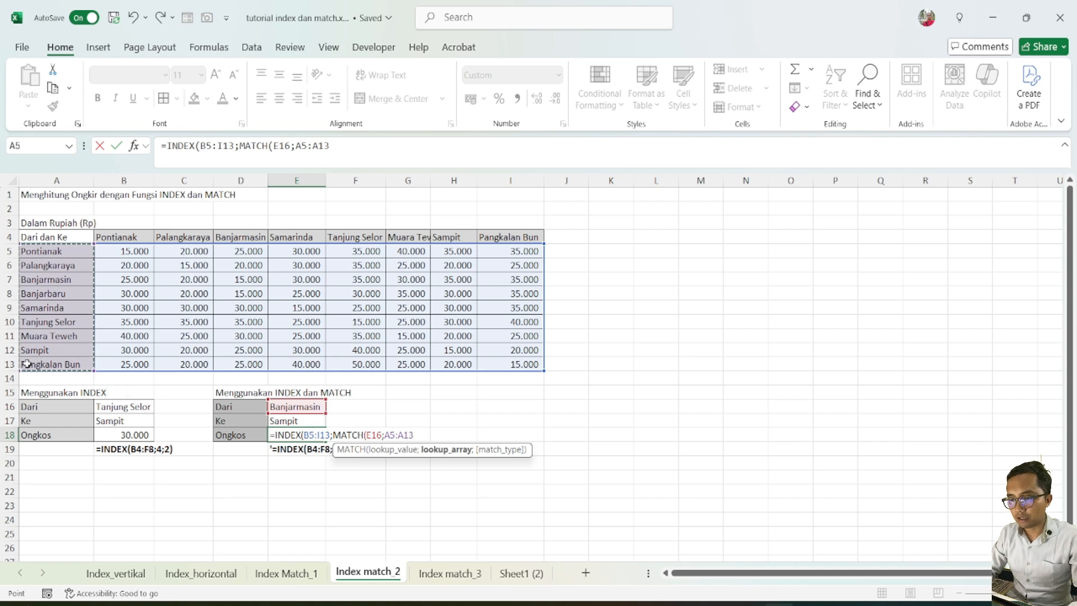
text(;)
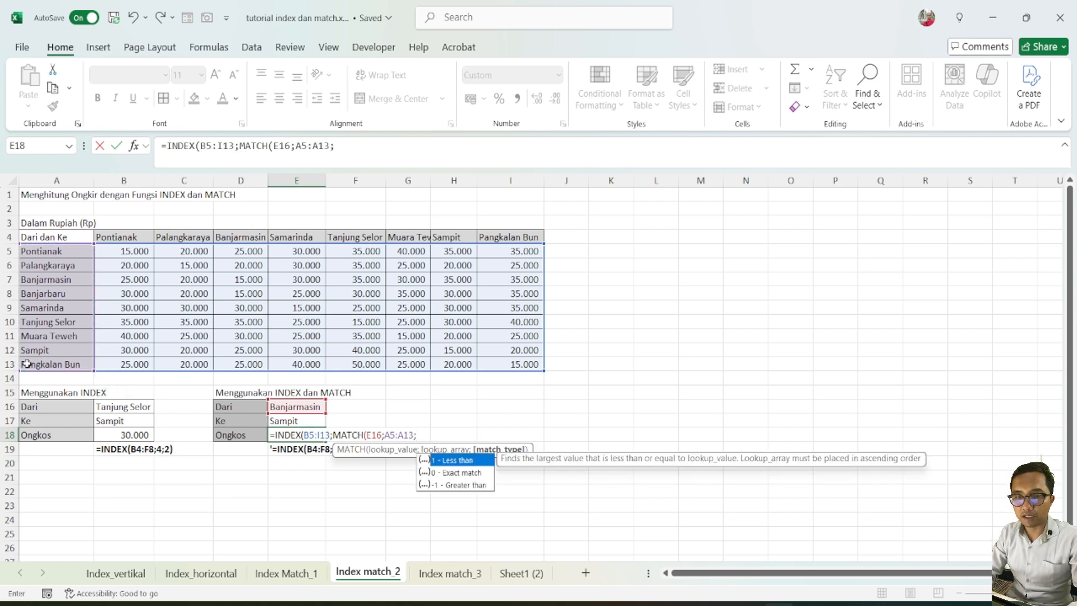
text(0)
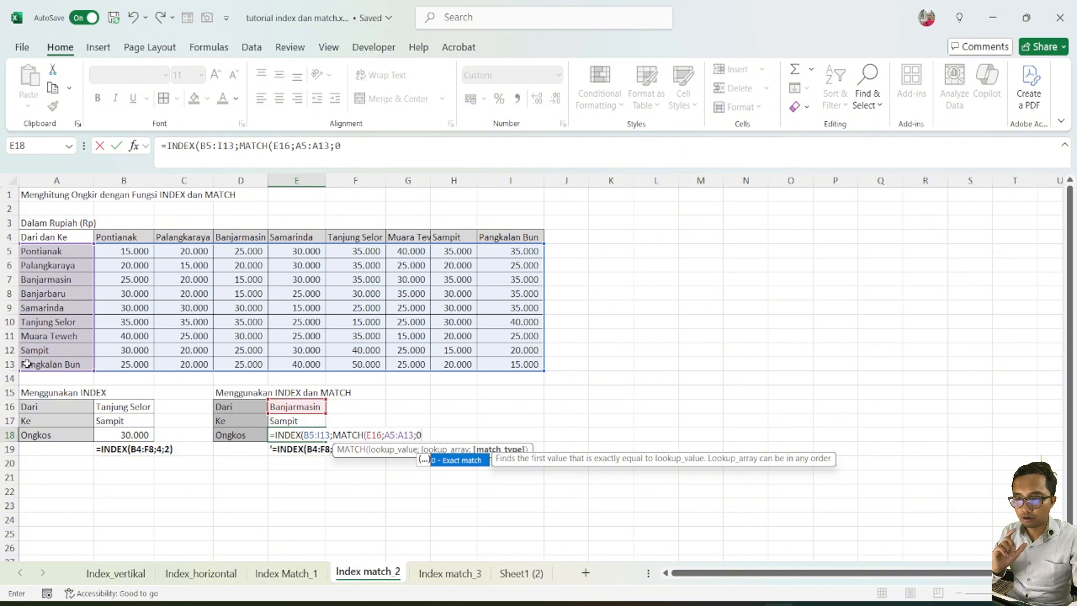
text())
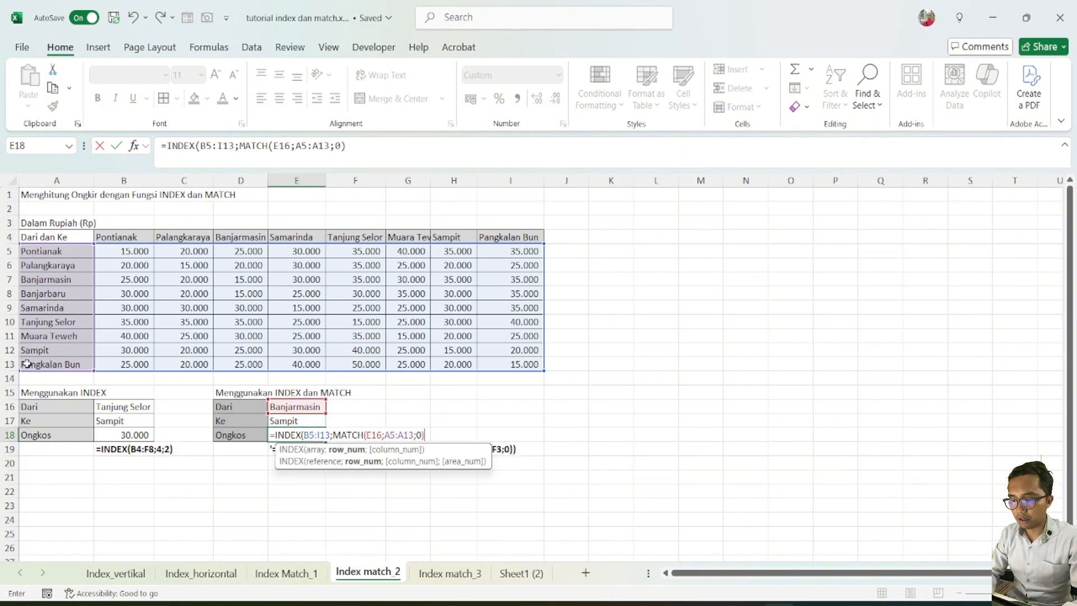
text(;)
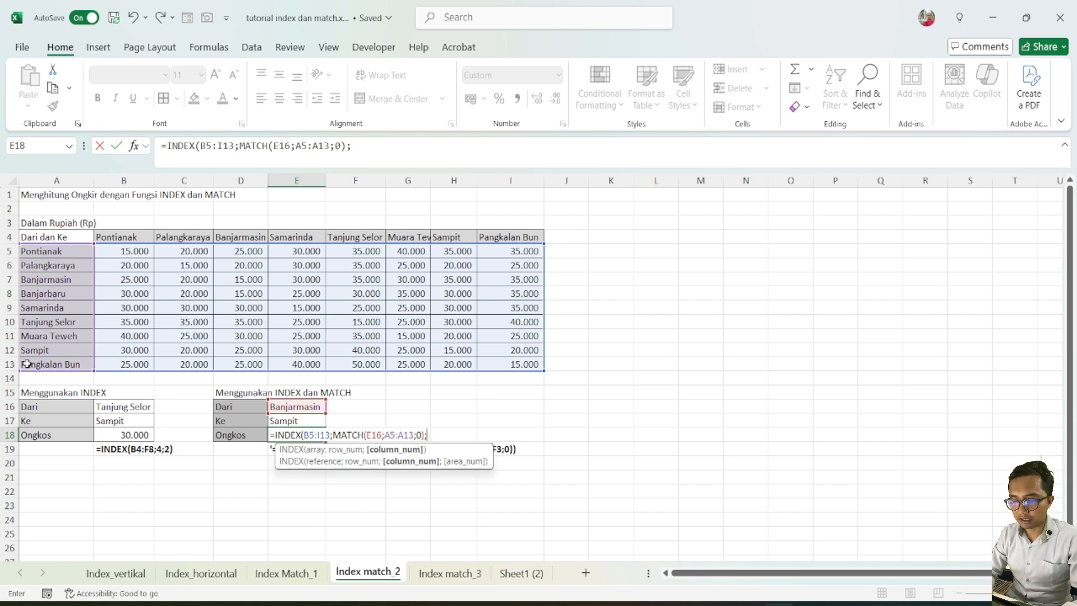
text(ma)
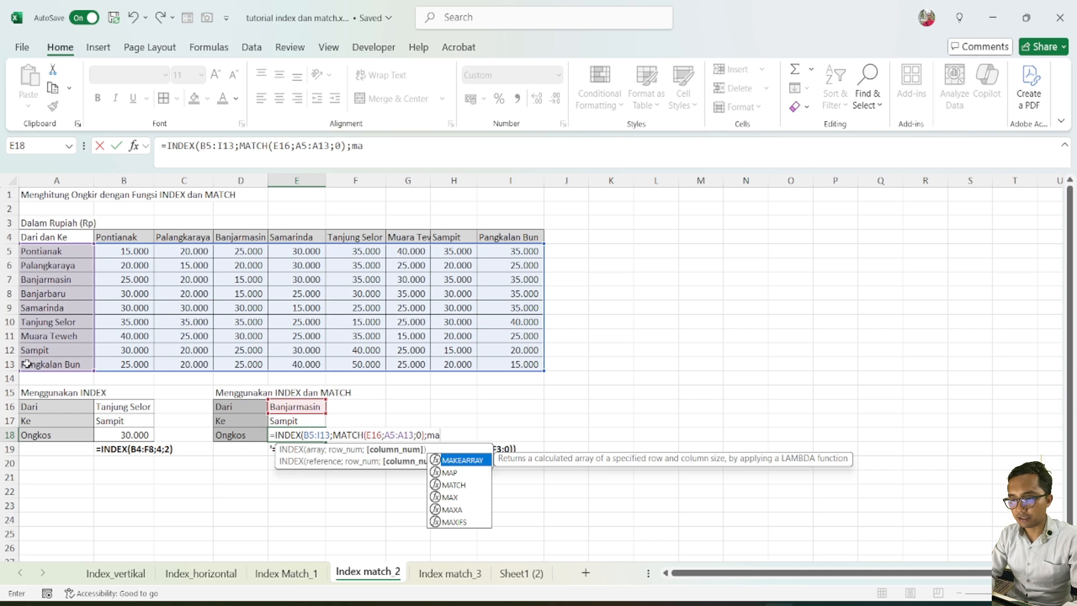
Complete the E18 formula with MATCH(E17;B4:I4;0) as the column number argument and check the stored formula
text(tch)
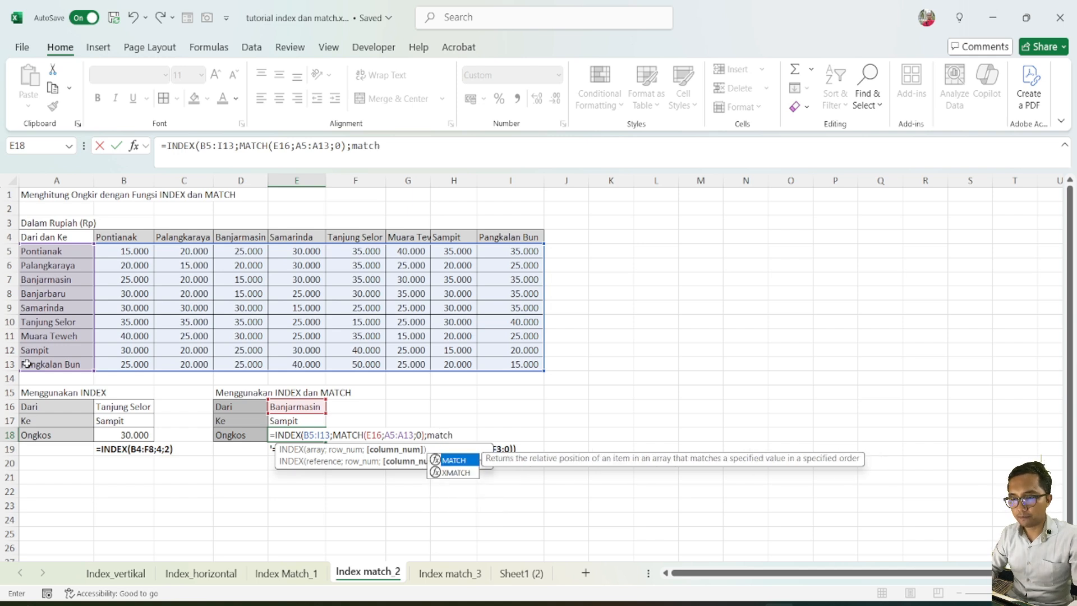
key(Tab)
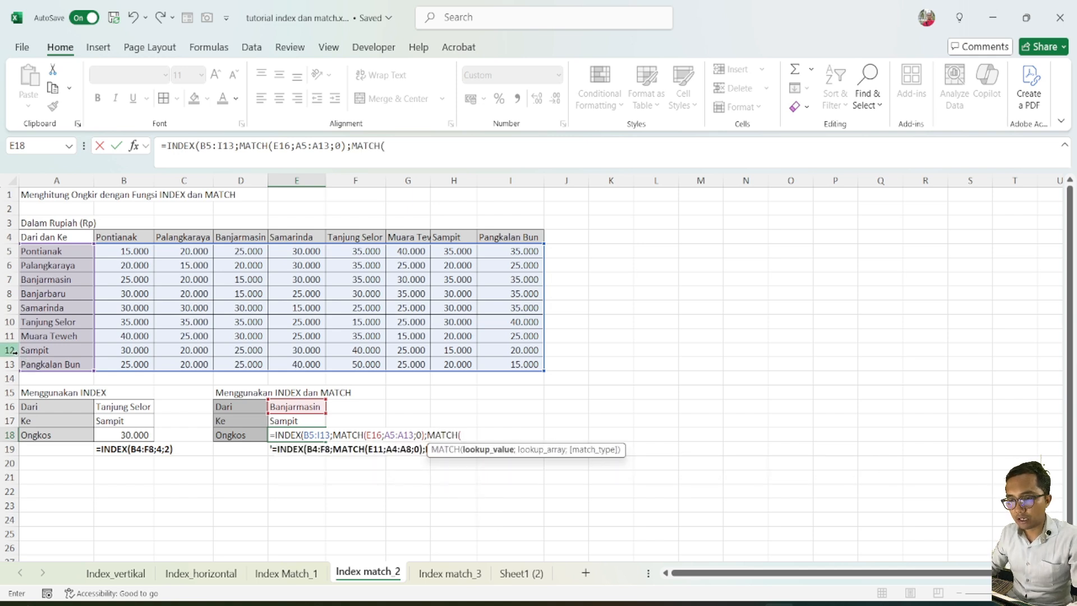
click(302, 421)
text(;)
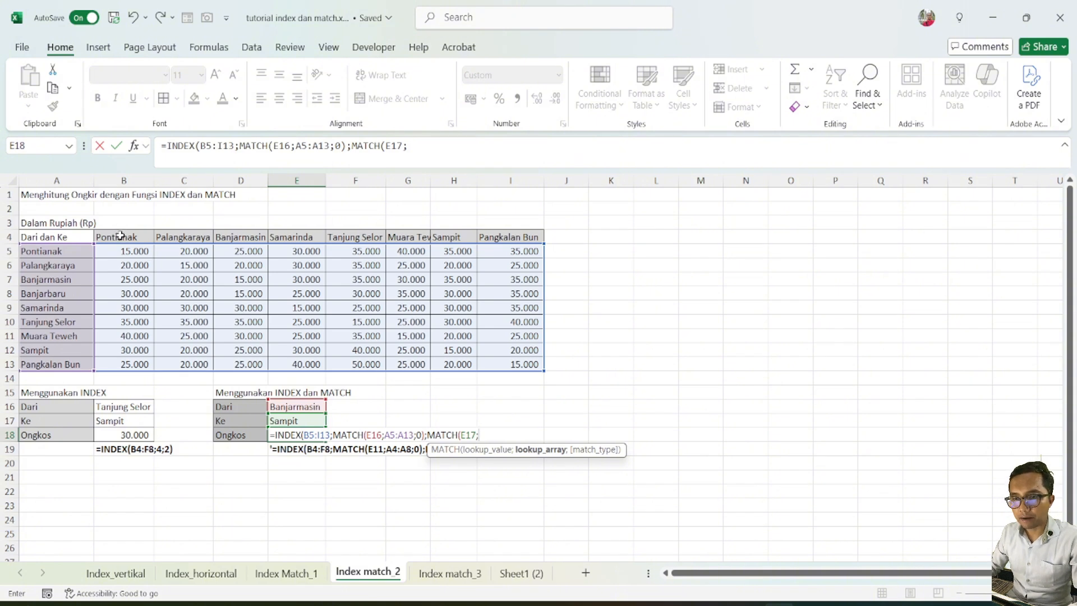
drag(119, 236, 498, 237)
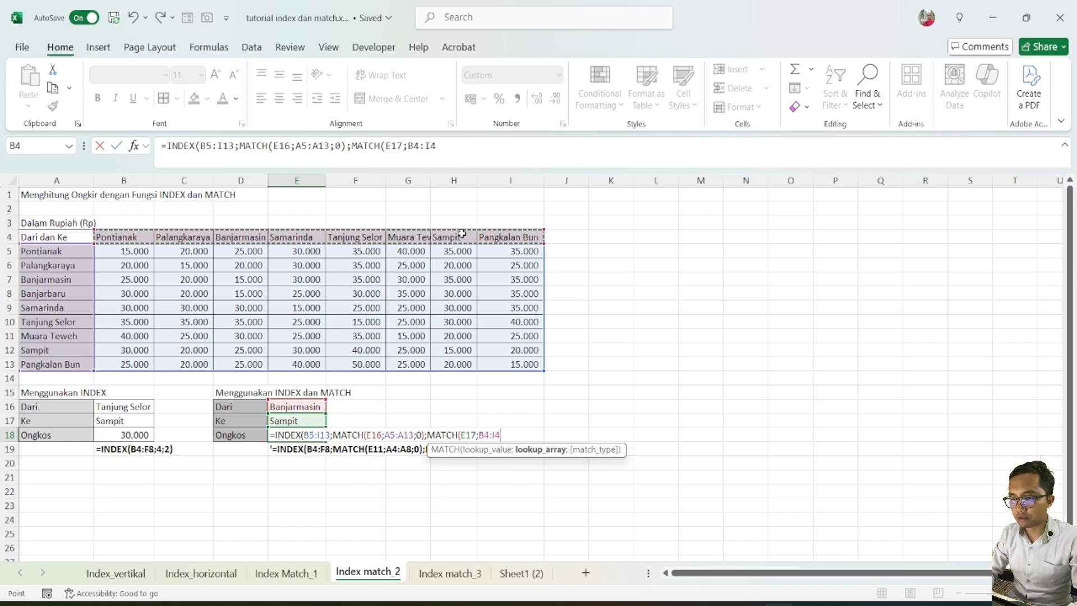
text(;)
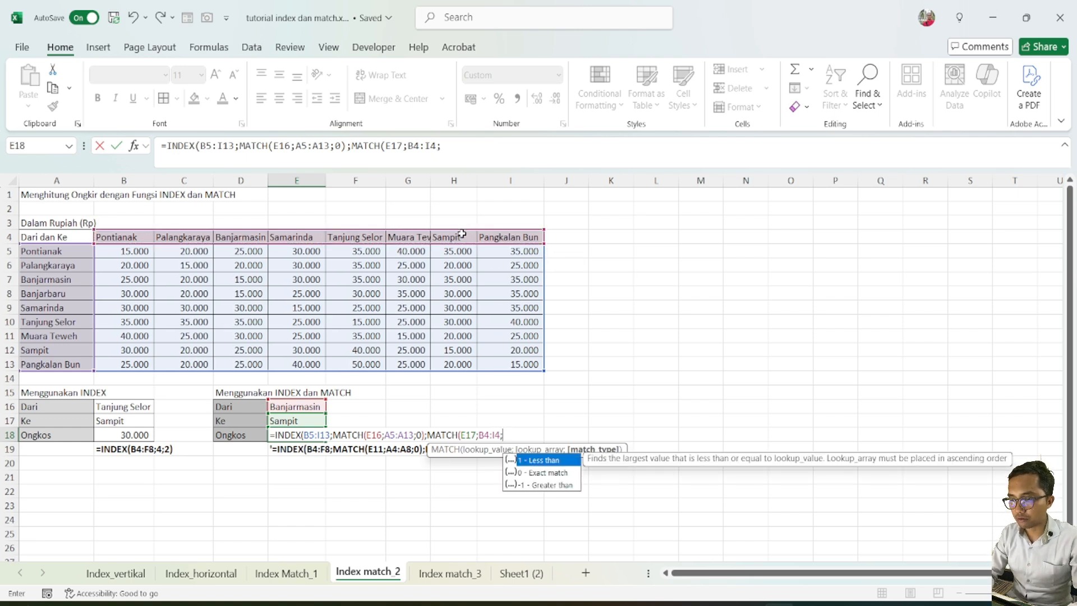
text(0)
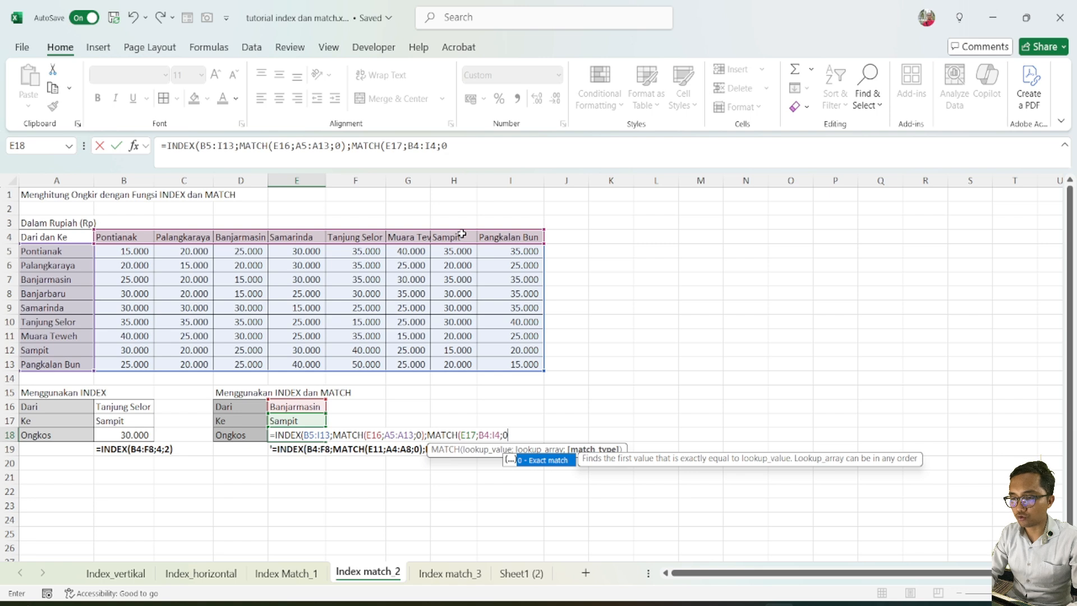
text()))
key(Return)
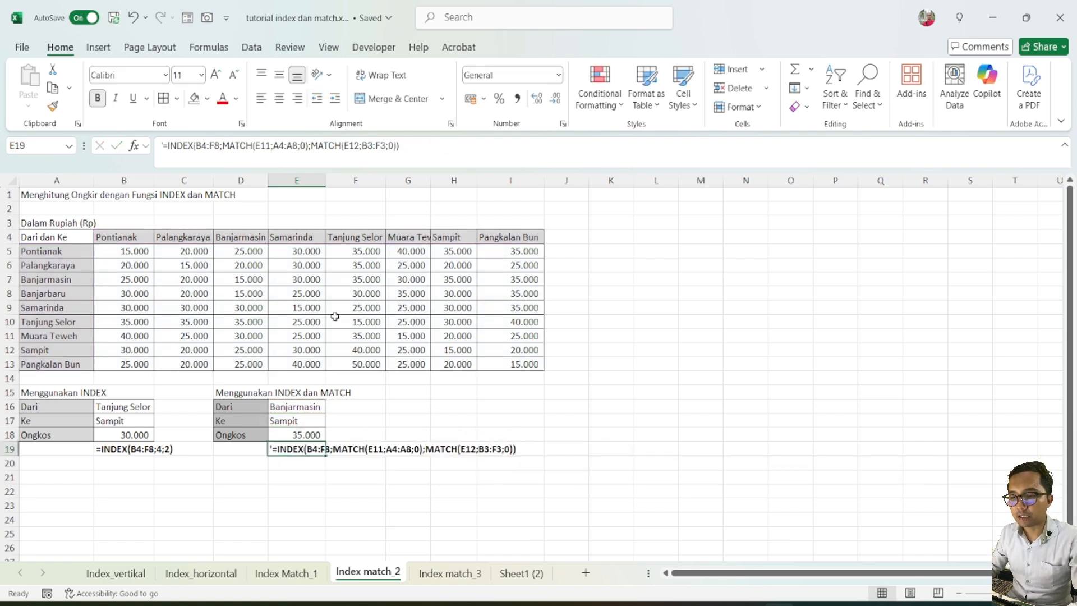
click(316, 434)
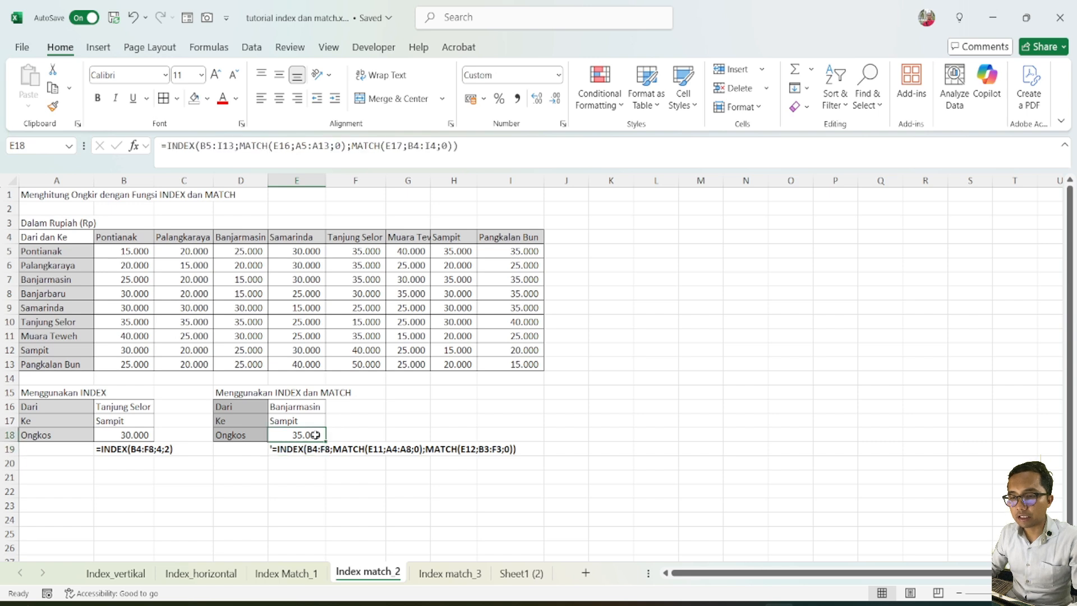
Set the origin city in E16 to banjarbaru and check the shipping cost in E18
click(303, 407)
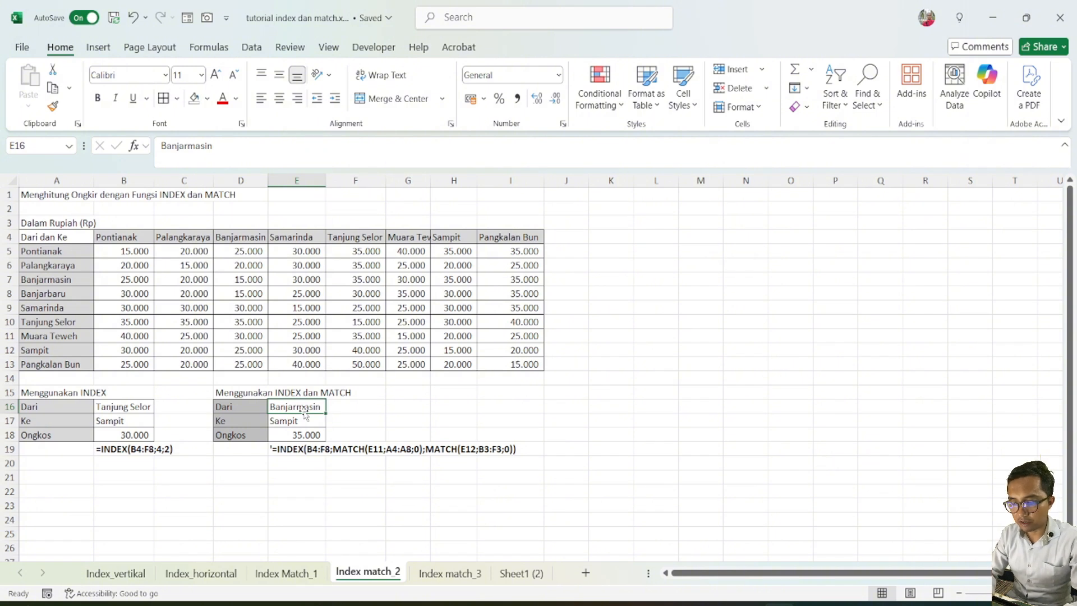
text(banjarba)
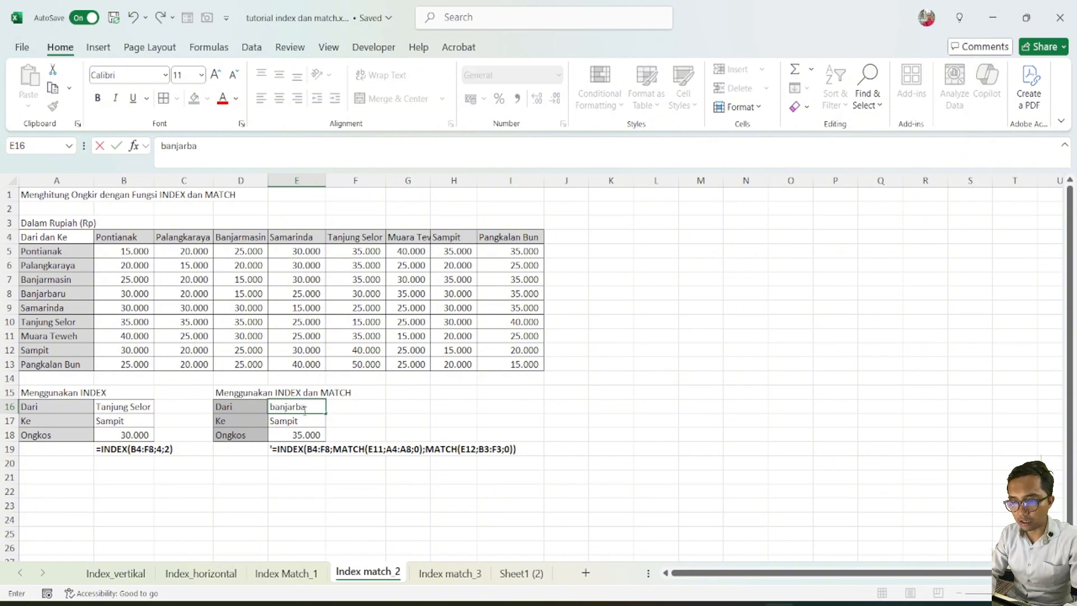
text(r)
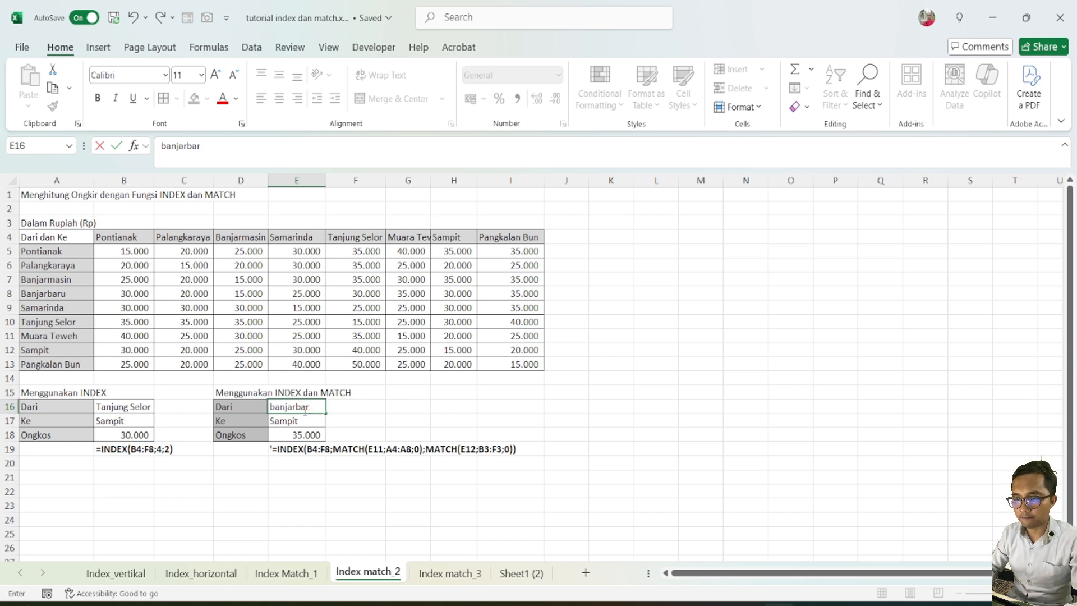
text(u)
key(Return)
click(286, 436)
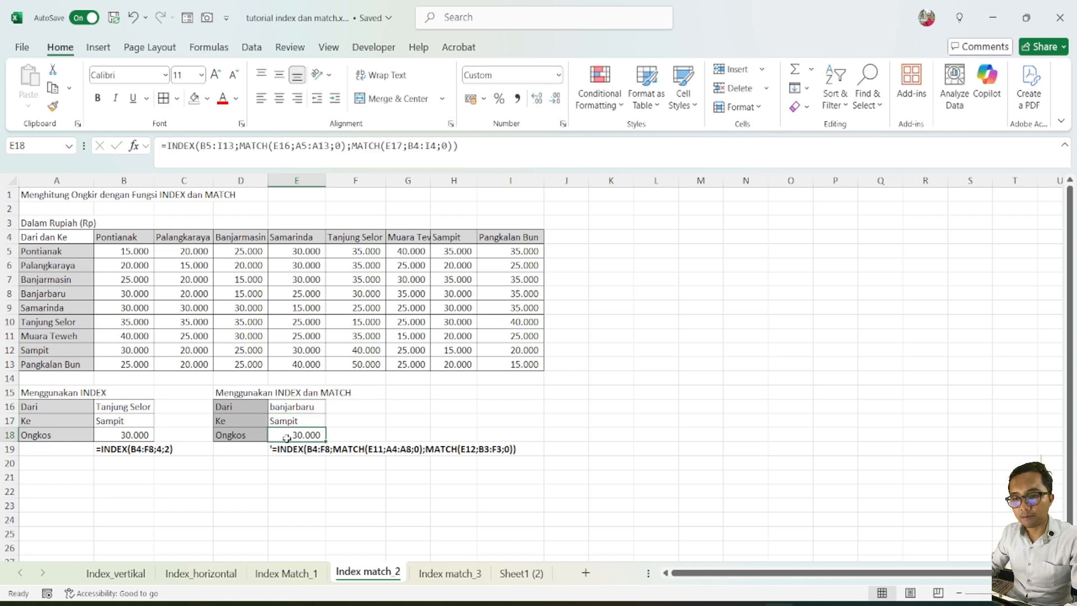
Compare the INDEX block's cities and fixed arguments in B18 with the INDEX and MATCH formula in E18
click(122, 407)
click(123, 422)
click(126, 407)
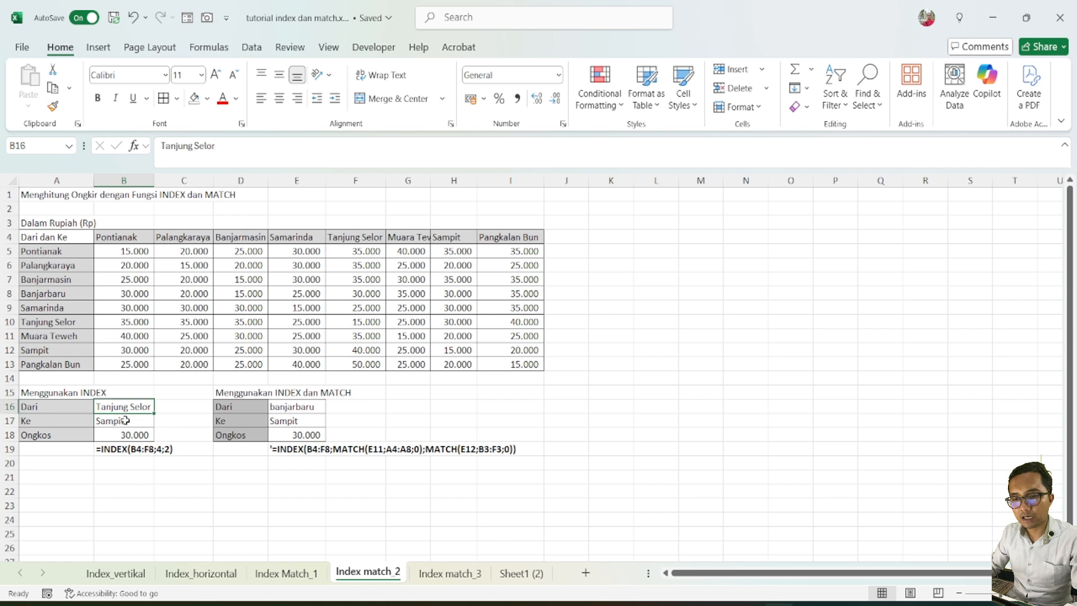
click(129, 421)
click(131, 407)
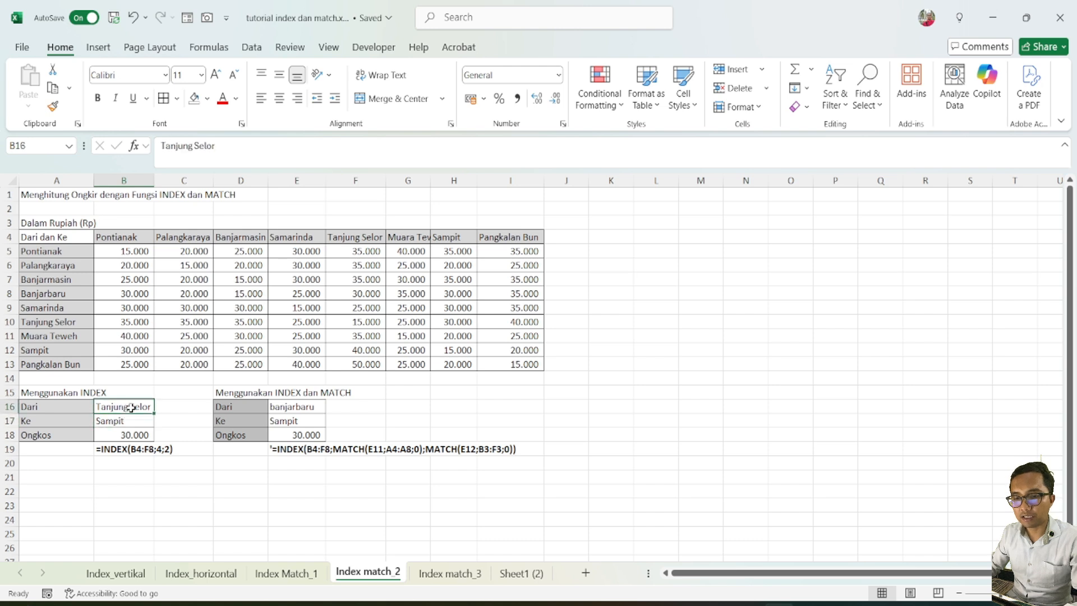
click(136, 437)
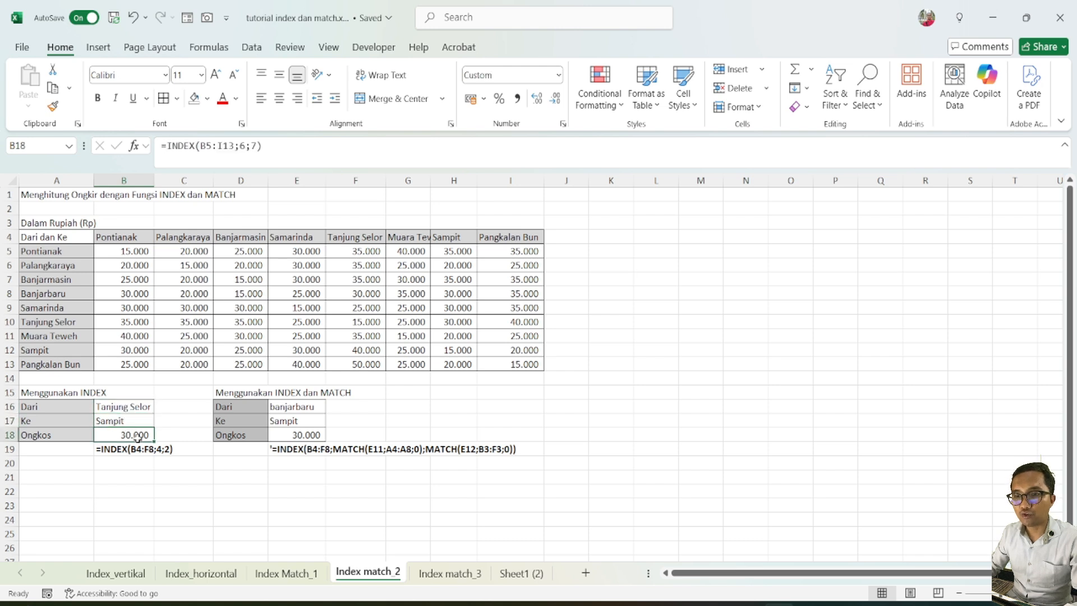
click(252, 147)
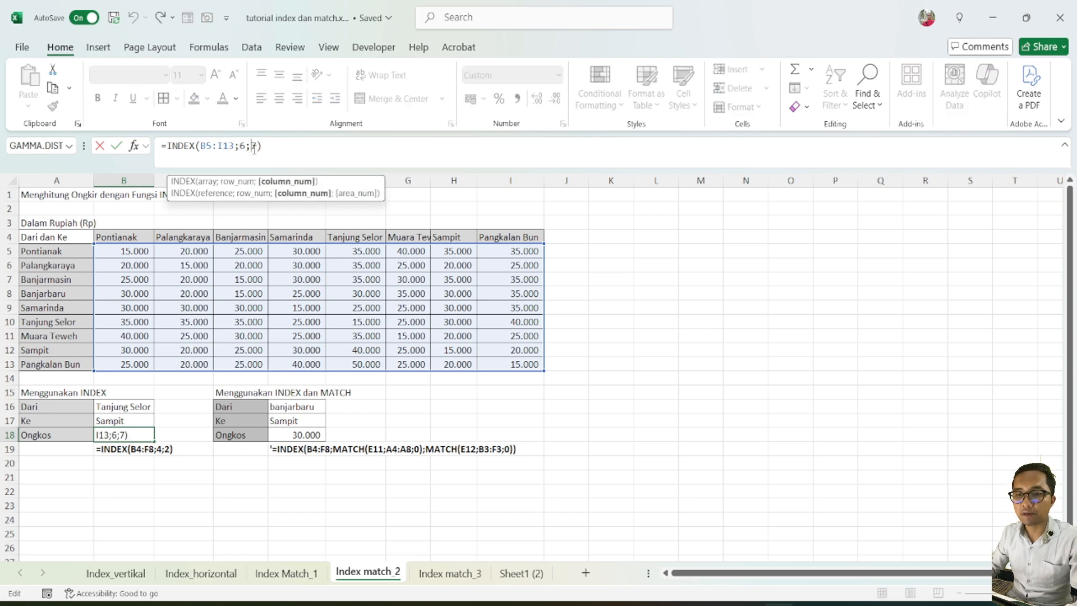
key(Escape)
click(317, 433)
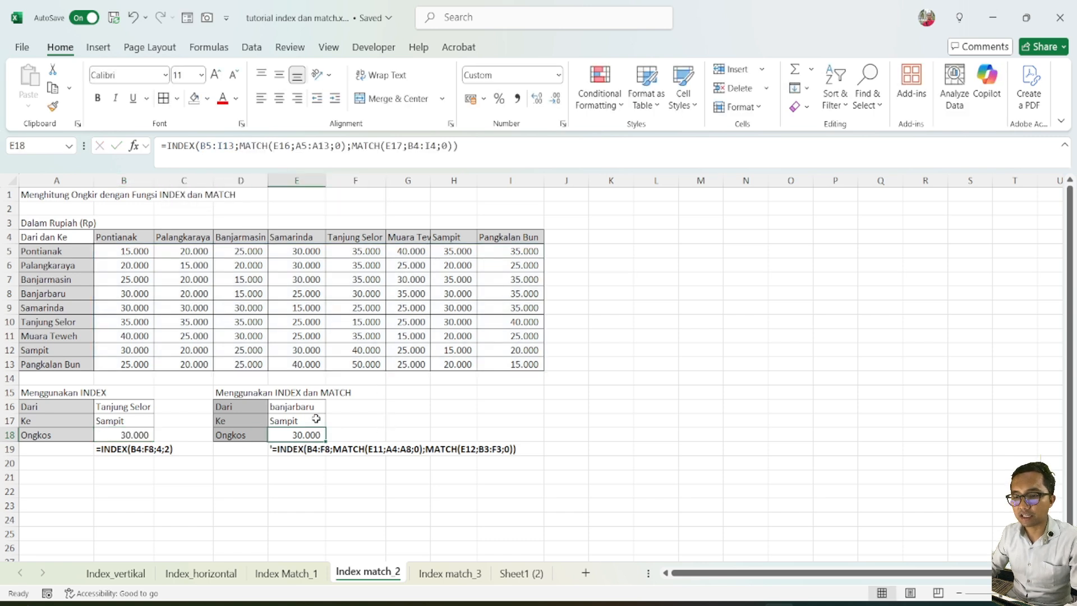
click(316, 420)
Set the INDEX and MATCH block's origin in E16 to Pontianak and its destination in E17 to banjarmasin
click(313, 406)
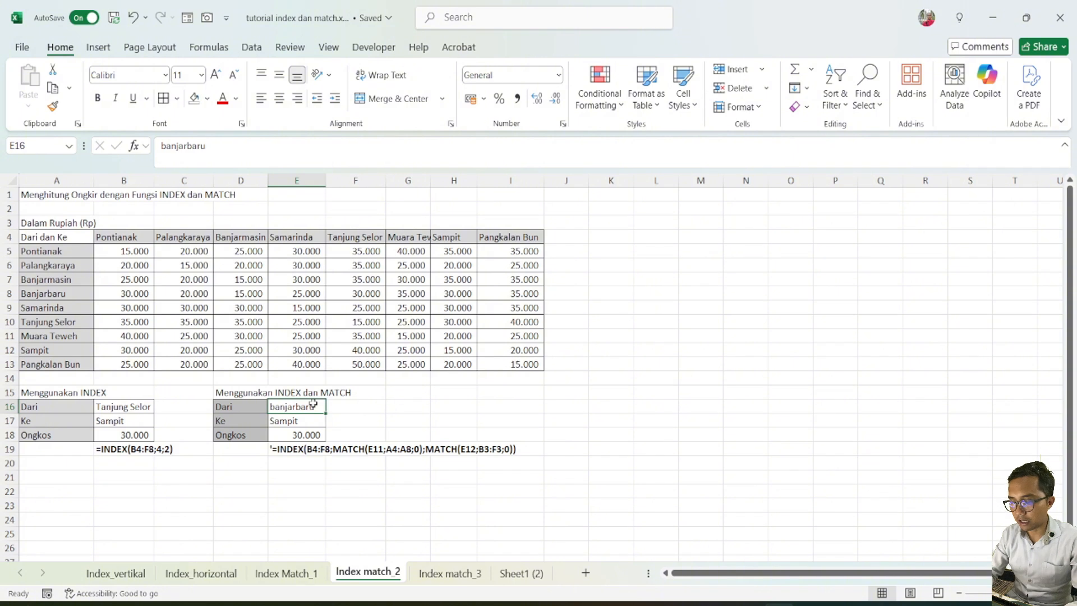
text(Pontianak)
key(Return)
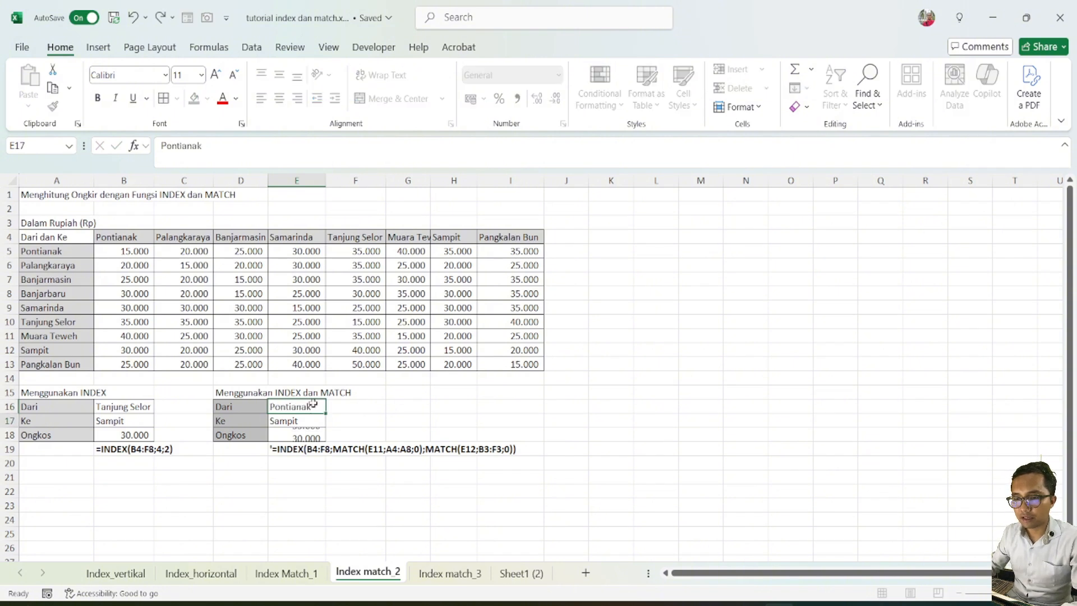
text(banj)
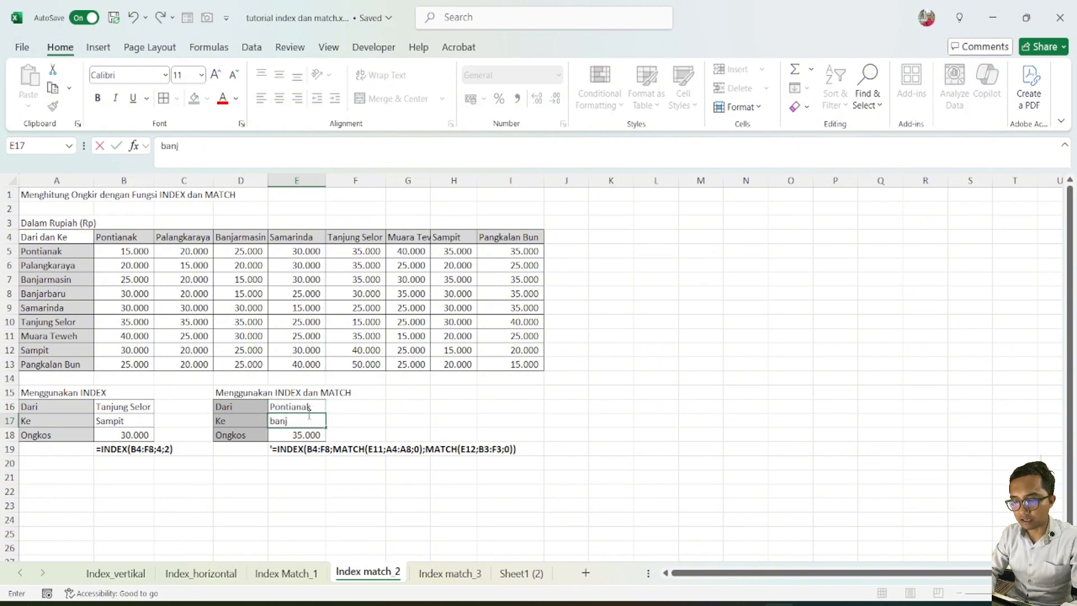
text(armasin)
key(Return)
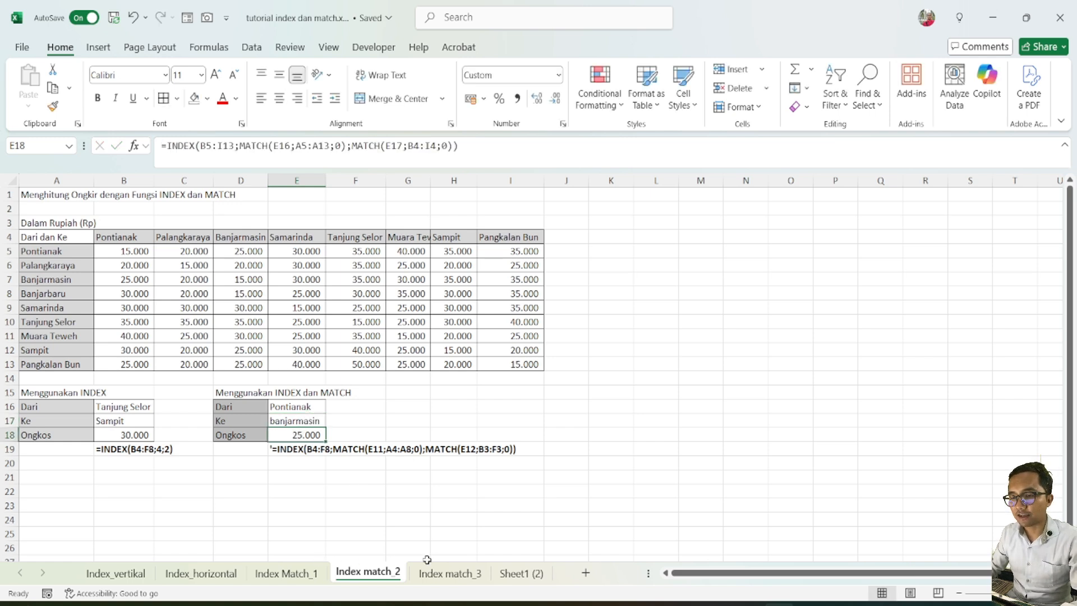
click(406, 405)
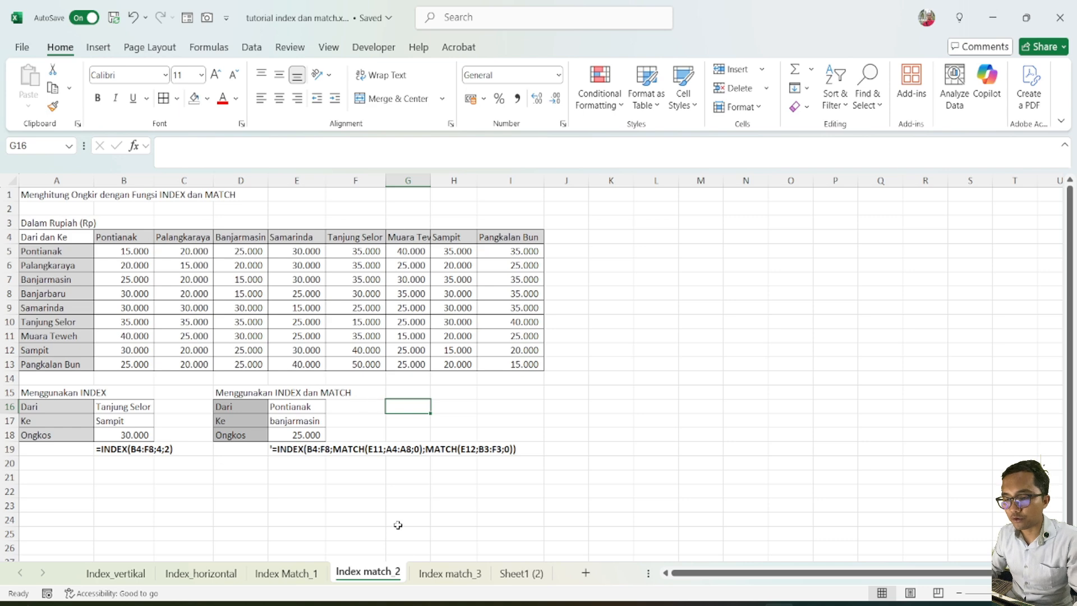
Open the Index match_3 sheet and select the Harga cell B18 in the Menggunakan INDEX block
click(450, 572)
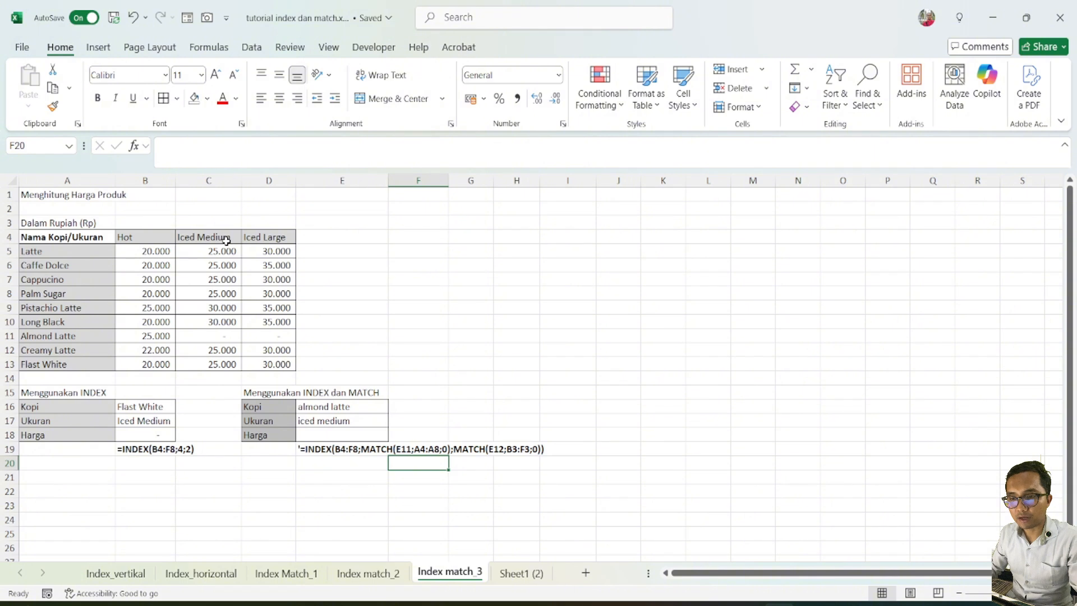
click(155, 398)
click(154, 444)
click(155, 434)
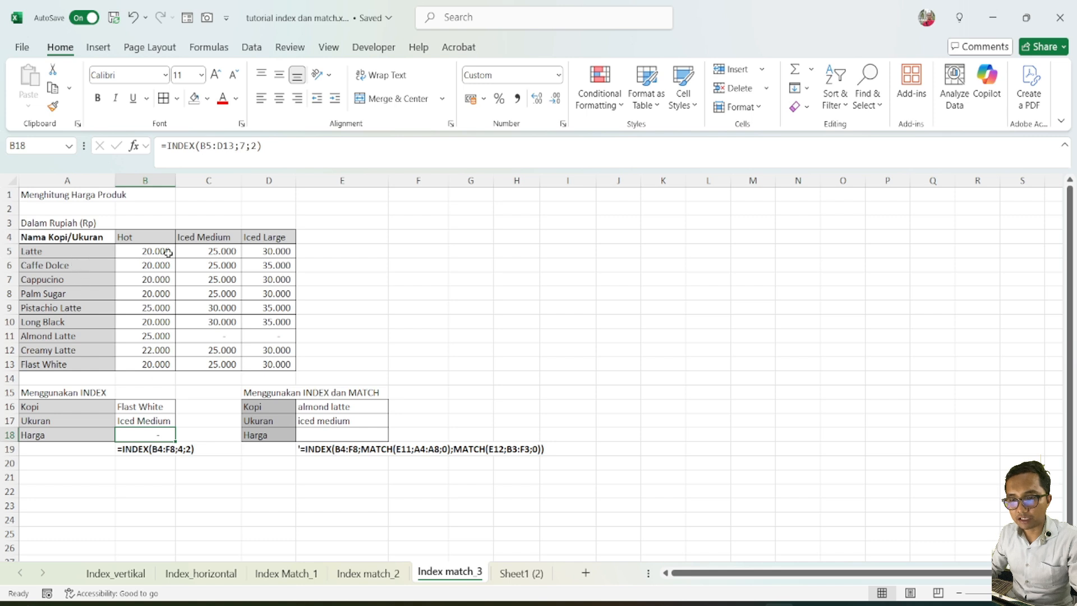
Set the Kopi value in B16 of the Menggunakan INDEX block to Latte
click(151, 408)
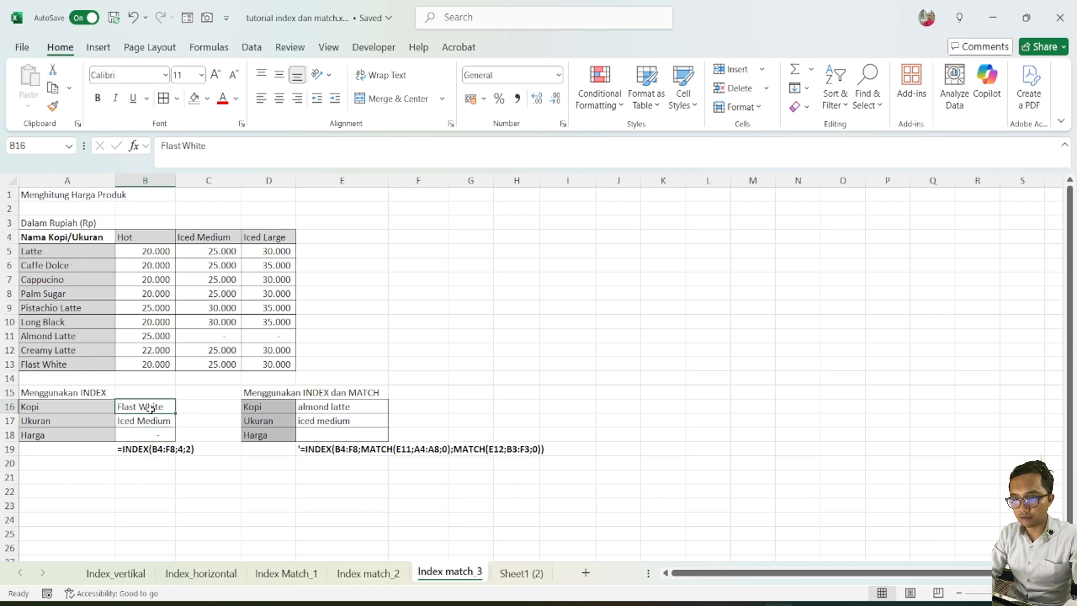
text(Latte)
key(Return)
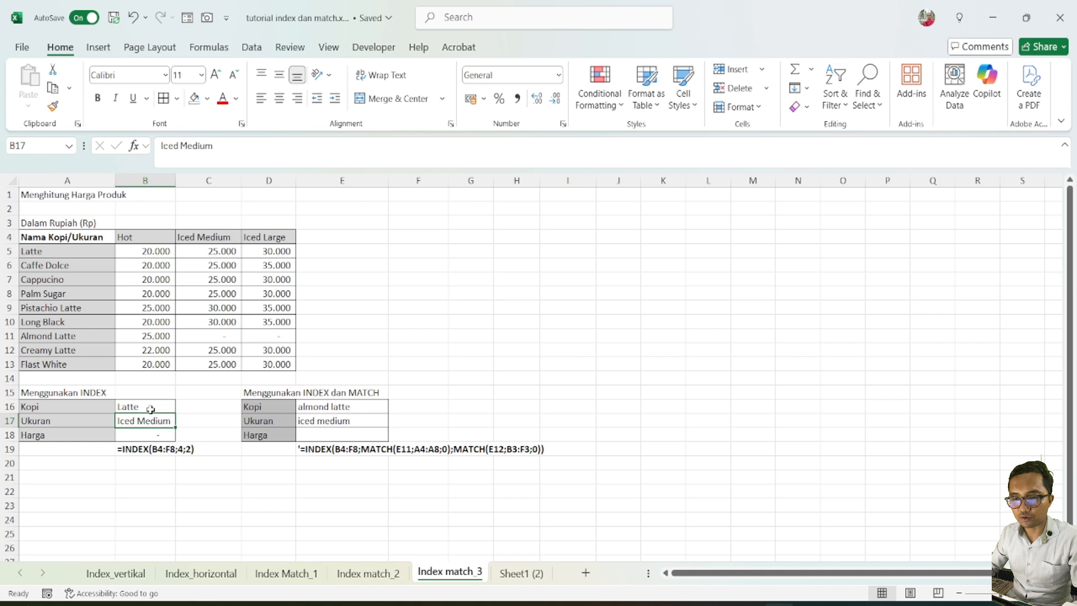
Enter =INDEX(B5:D13;1;2) in the Harga cell B18 and check it against the Latte Iced Medium price in C5
click(150, 438)
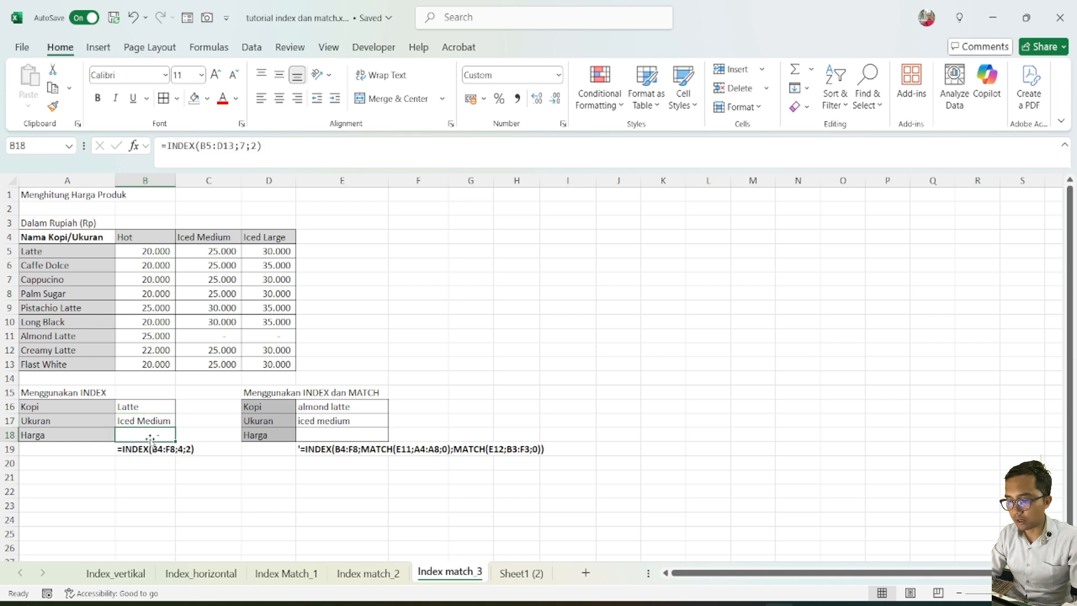
text(=index)
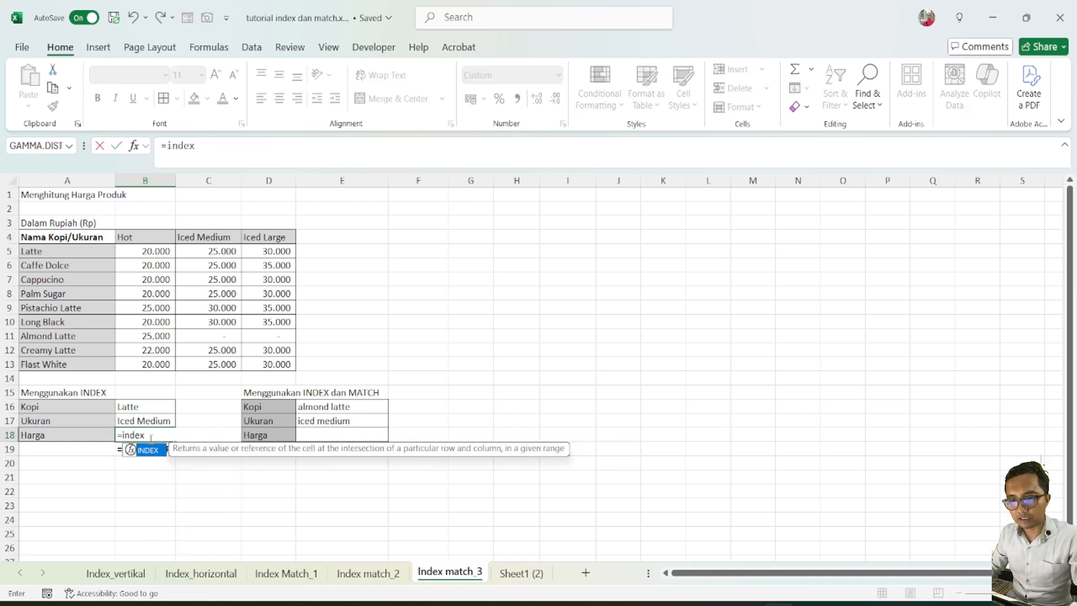
key(Tab)
drag(138, 255, 271, 364)
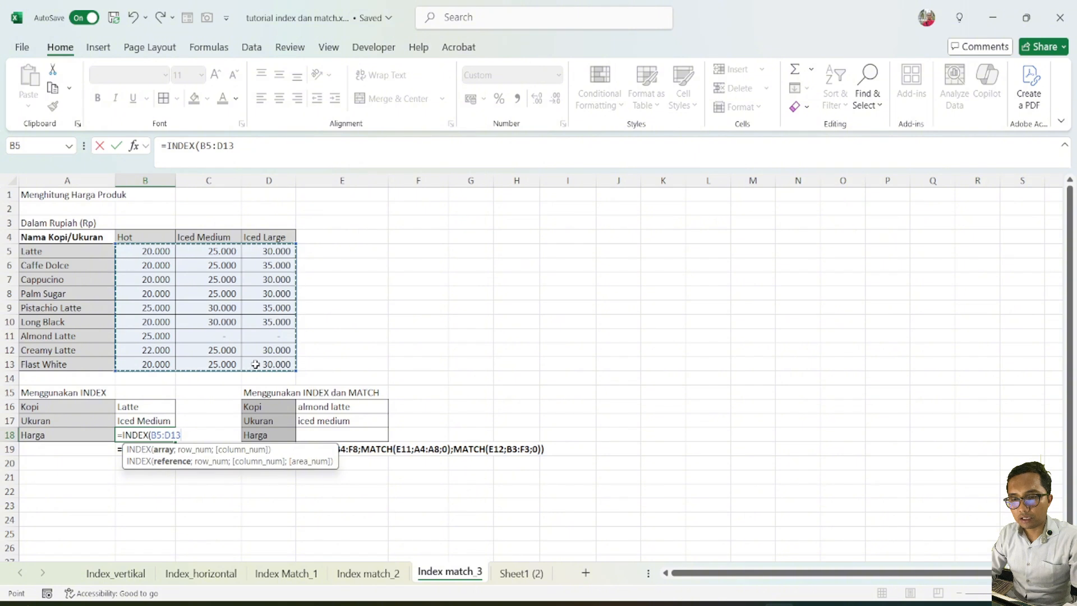
text(;)
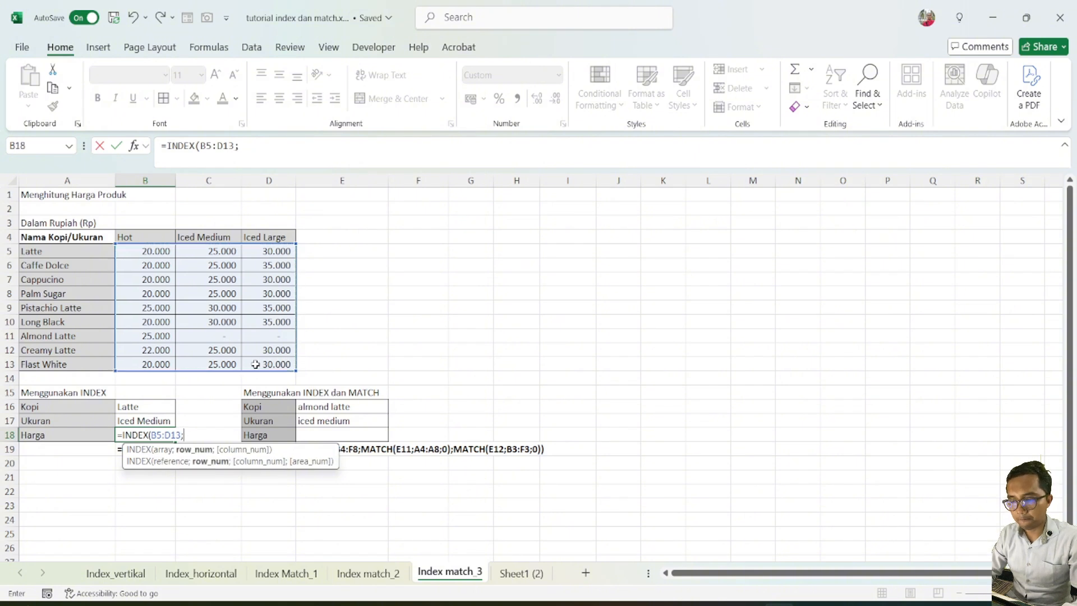
text(1;)
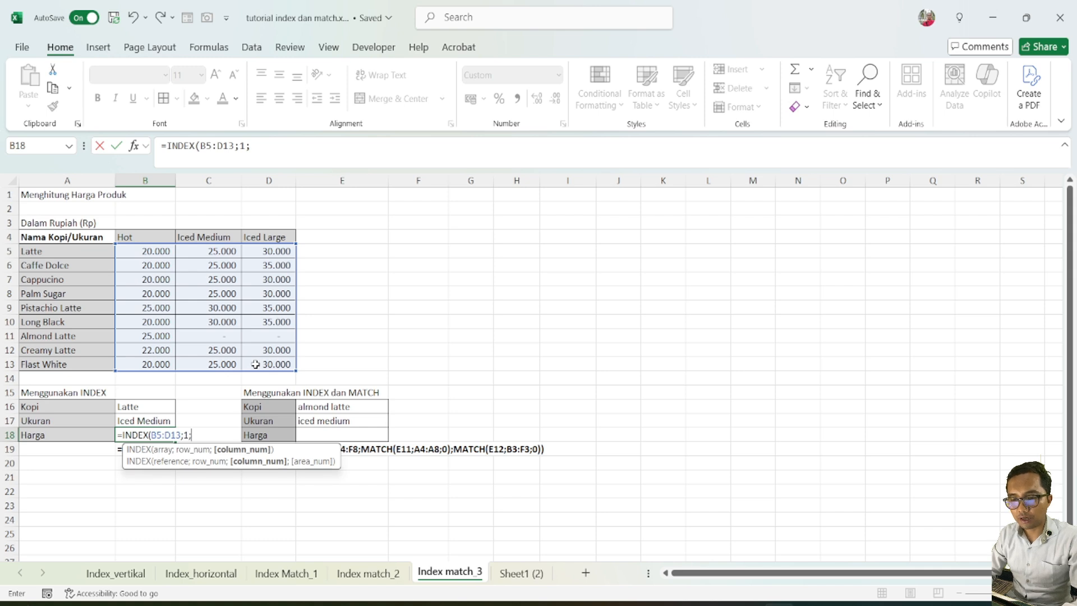
text(2)
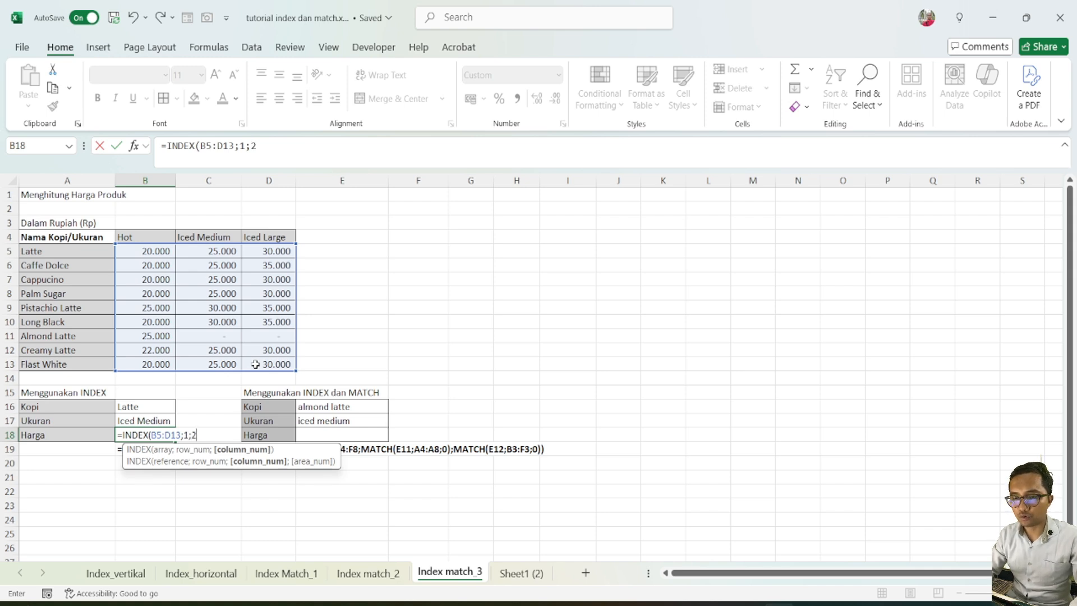
text())
key(Return)
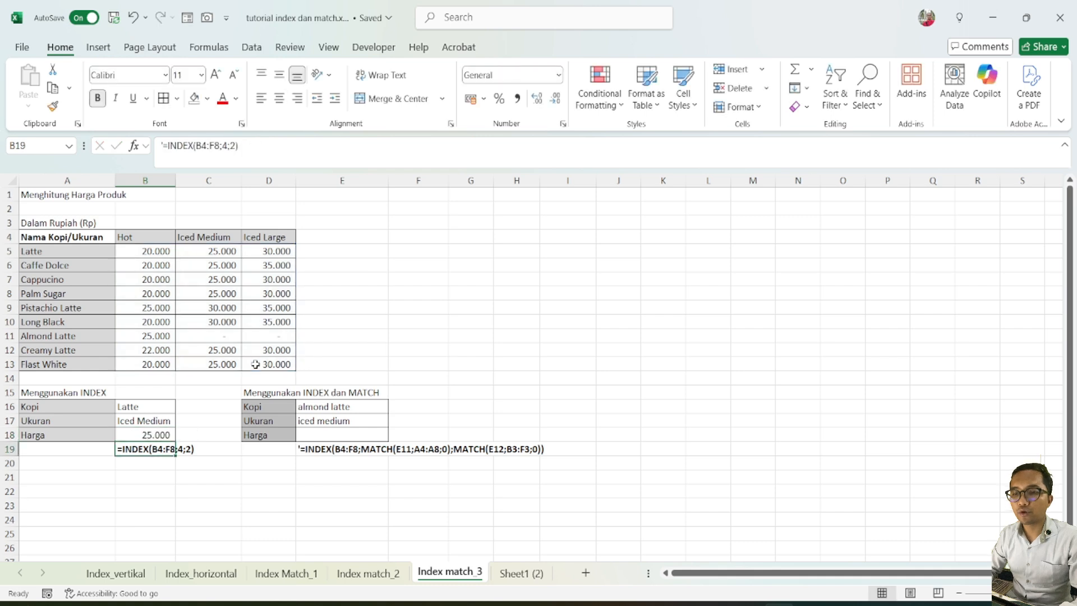
click(152, 433)
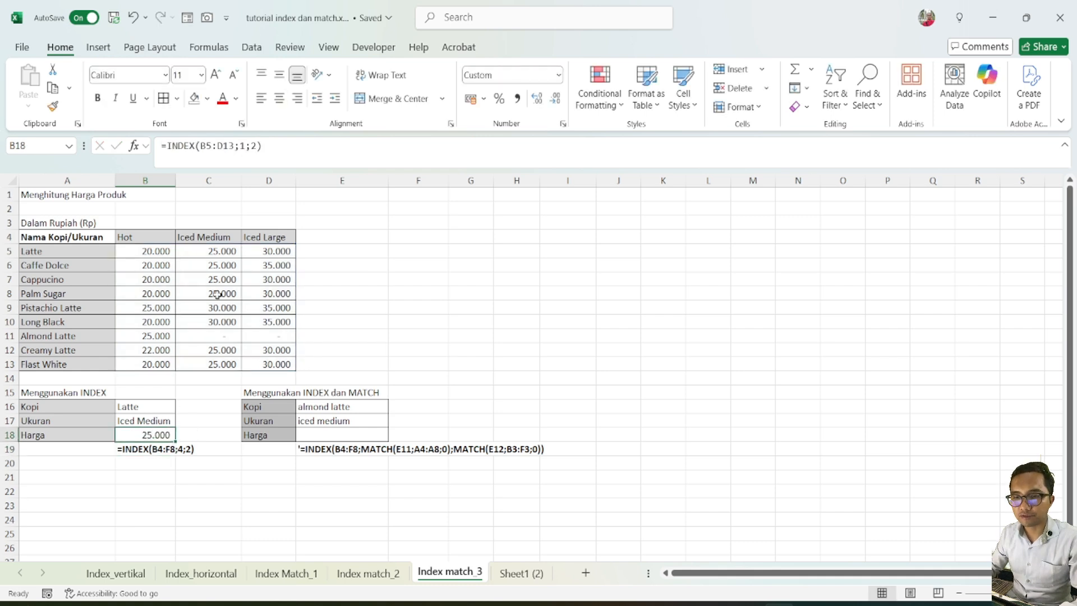
click(222, 252)
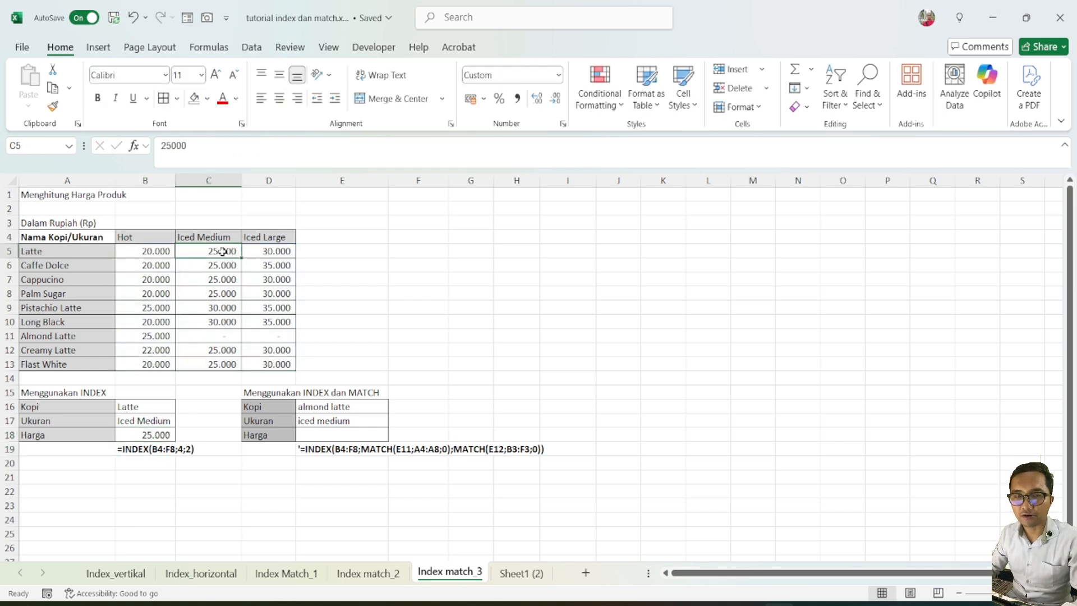
Begin an INDEX formula in the Harga cell E18 with the price range B5:D13 as its array
click(353, 432)
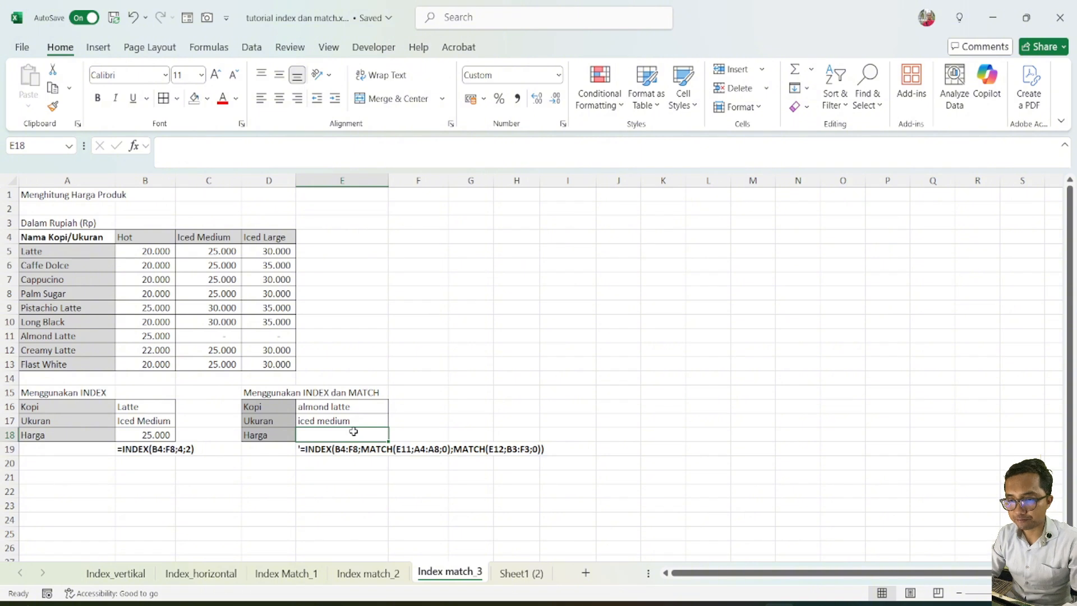
text(=inde)
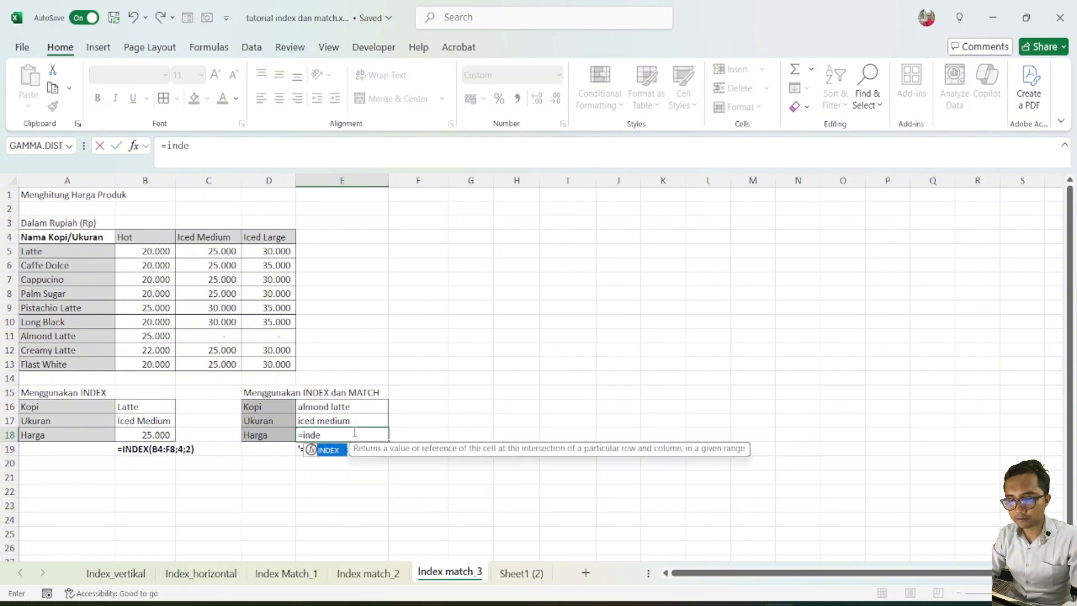
text(x)
key(Tab)
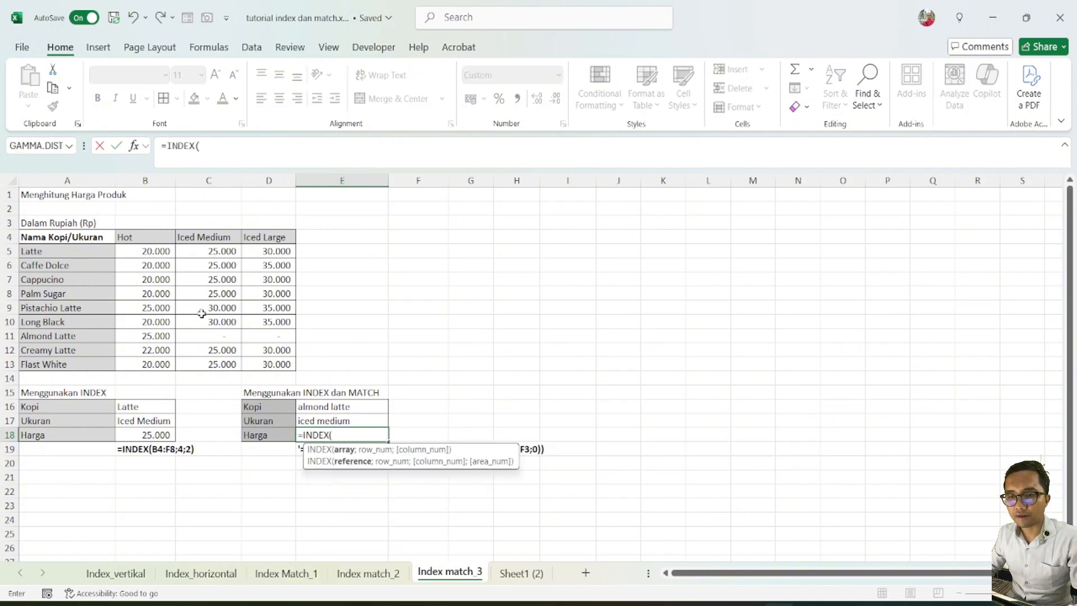
drag(131, 256, 256, 362)
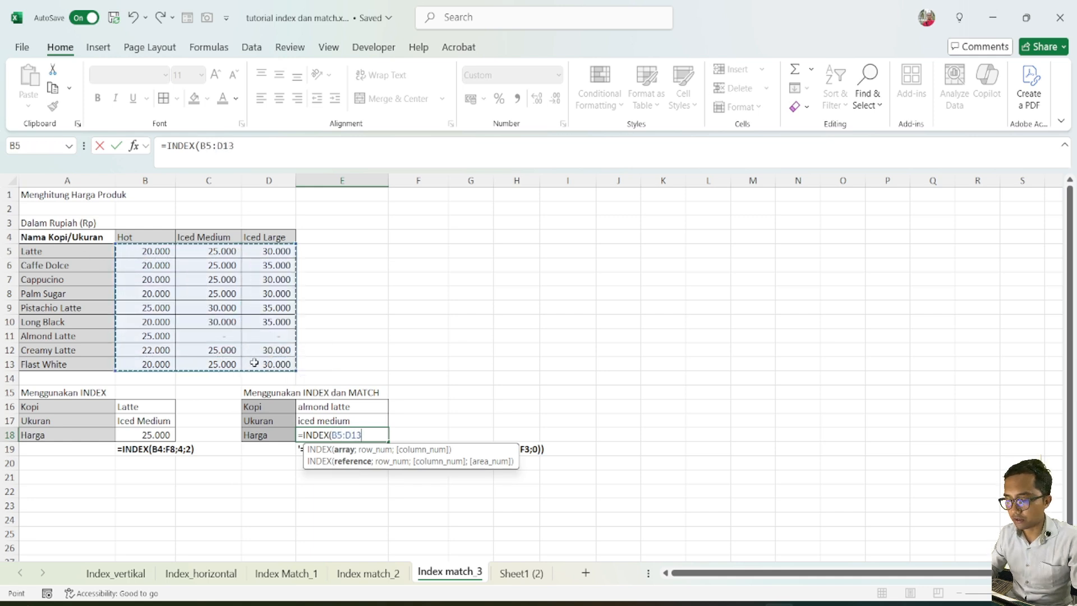
text(;)
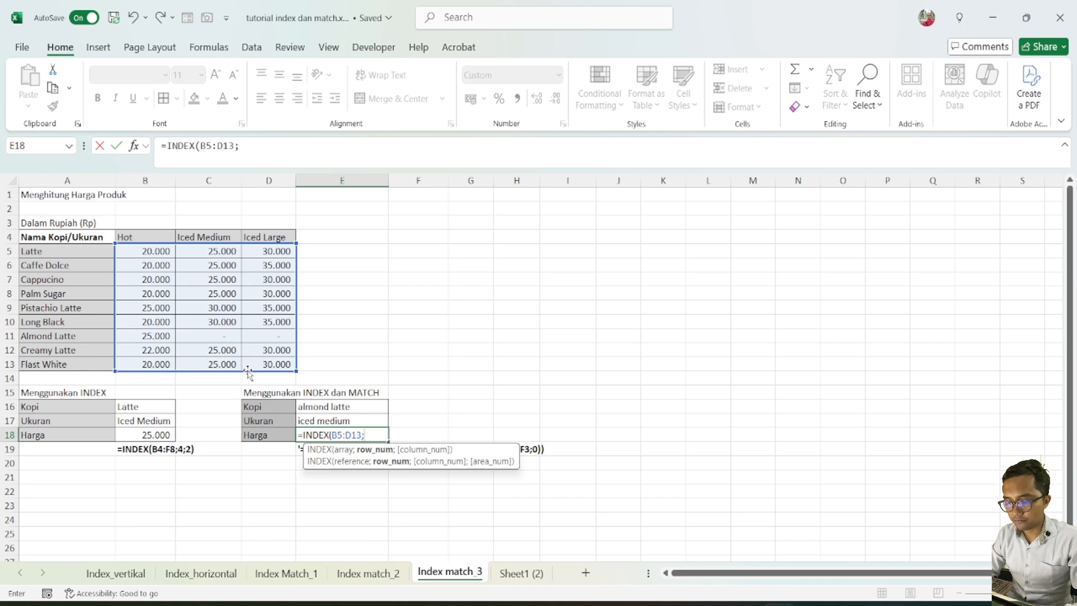
text(mat)
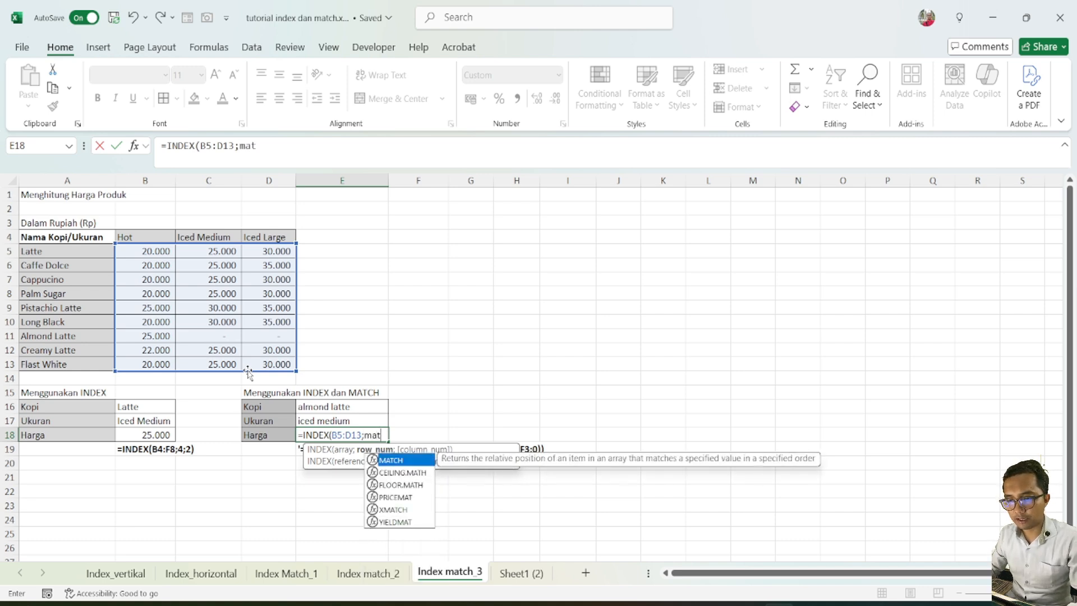
Add MATCH(E16;A5:A13;0) as the row number argument of the INDEX formula in E18
key(Tab)
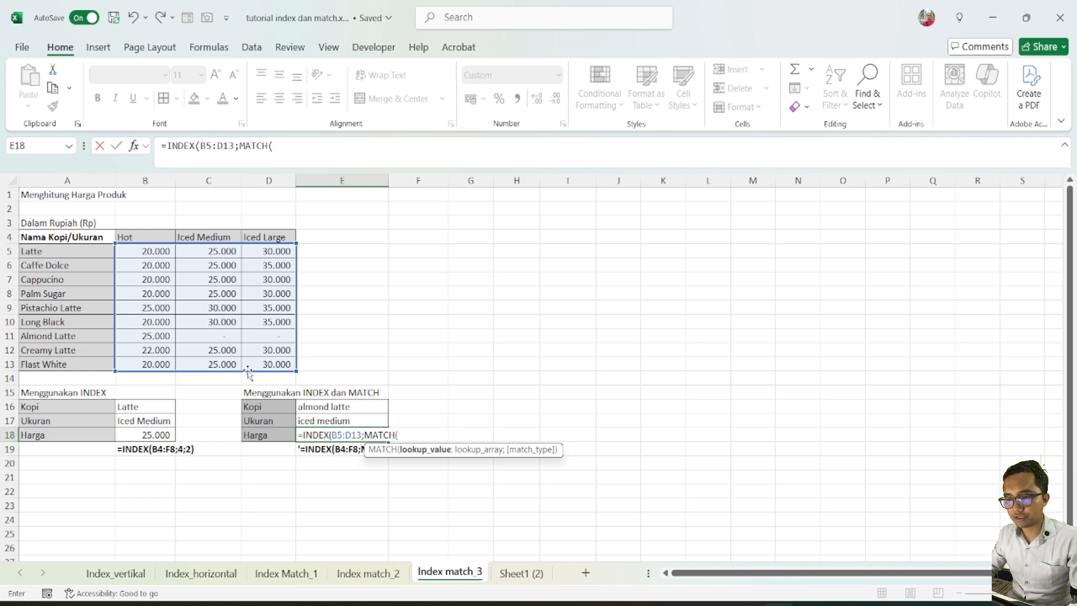
click(343, 409)
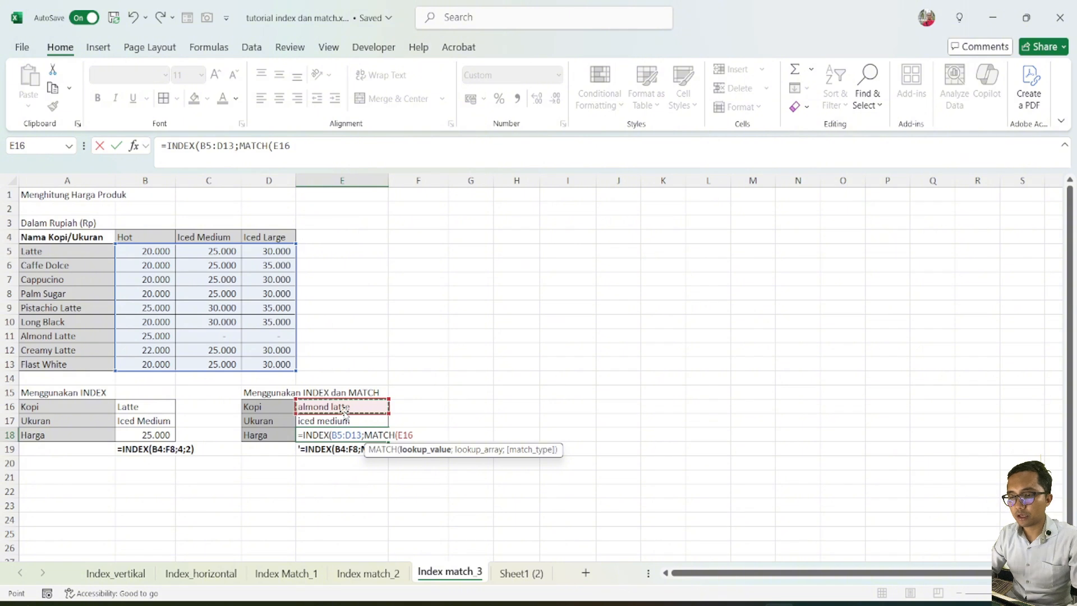
text(;)
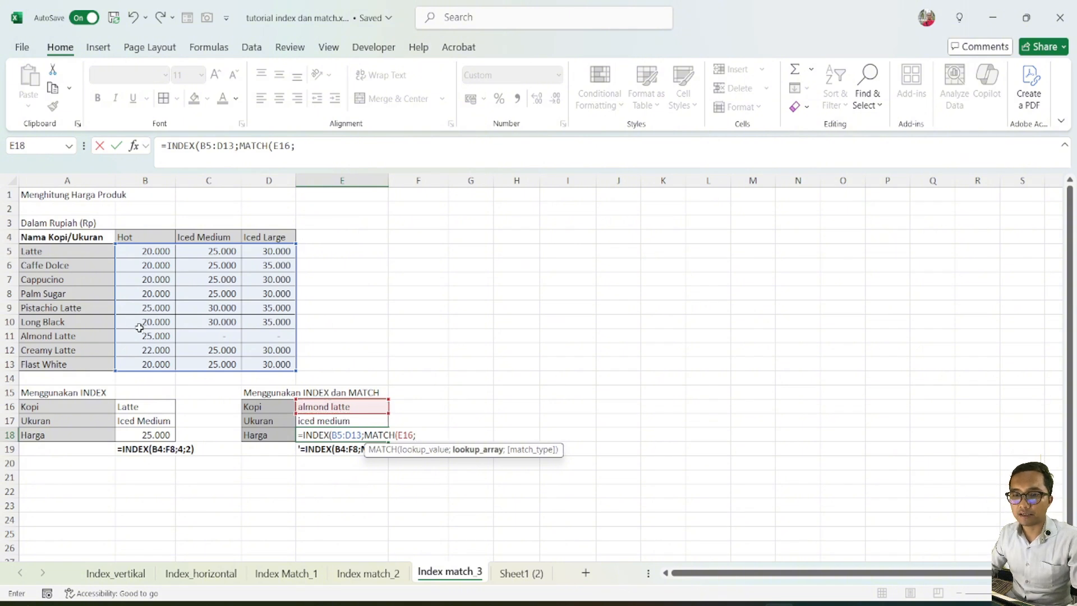
drag(55, 251, 44, 360)
text(;)
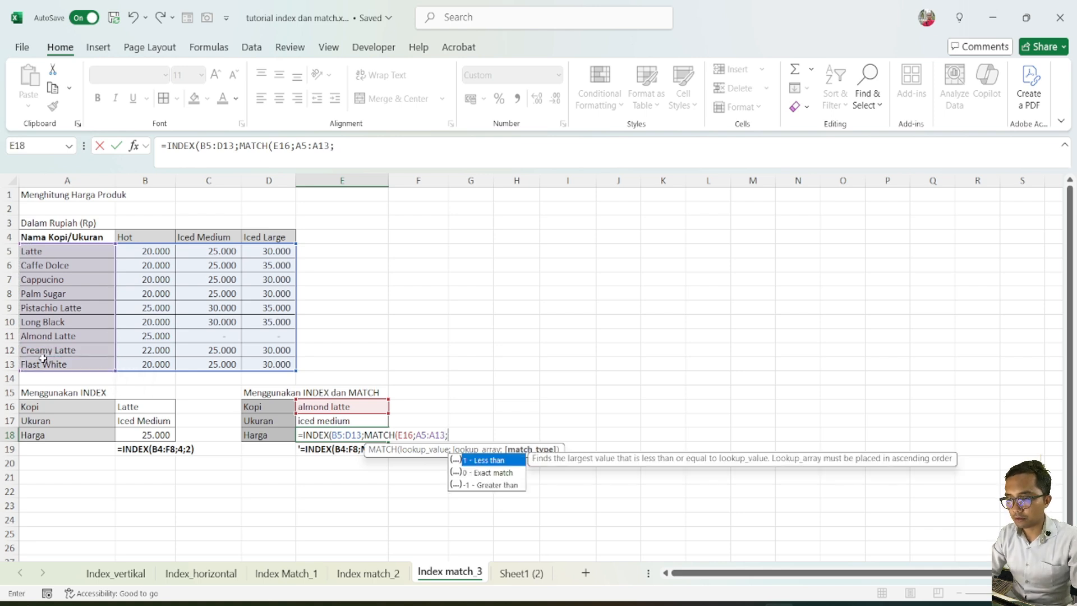
text(0)
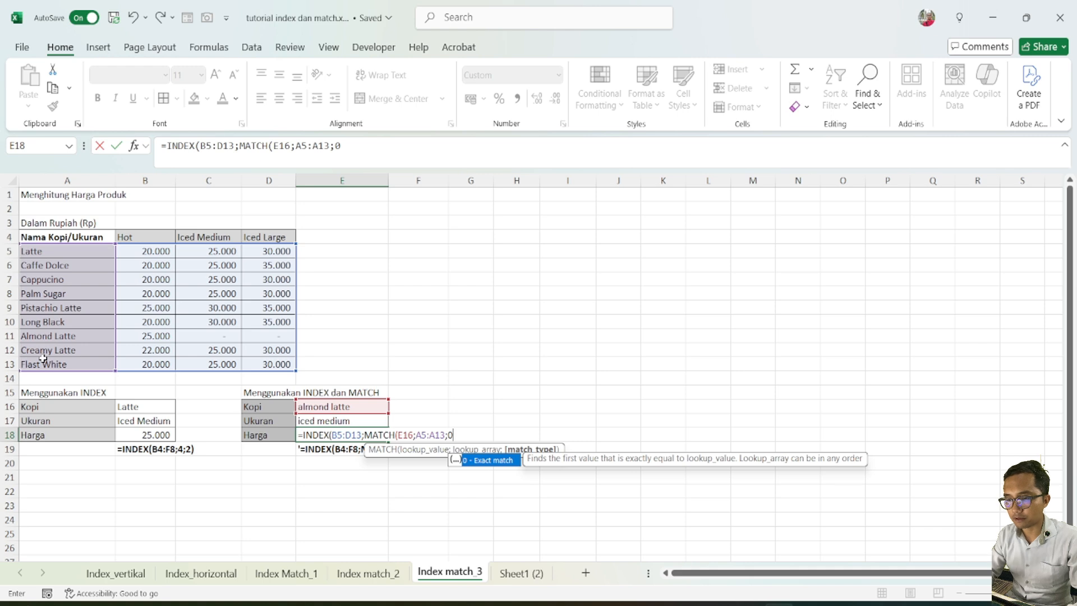
text();)
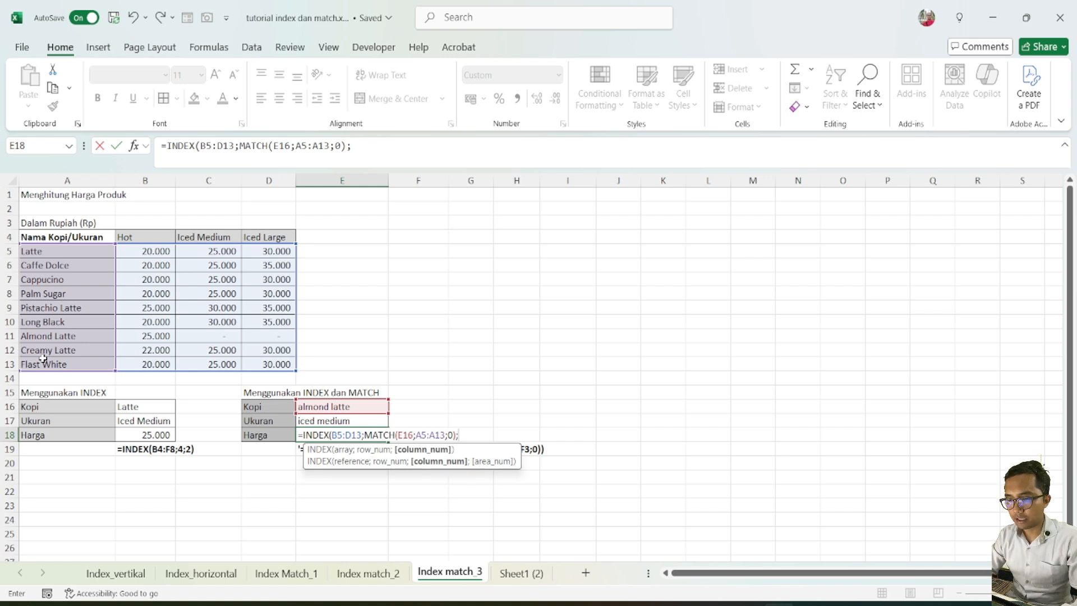
Add MATCH(E17;B4:D4;0) as the column number argument and complete the INDEX formula in E18
text(mat)
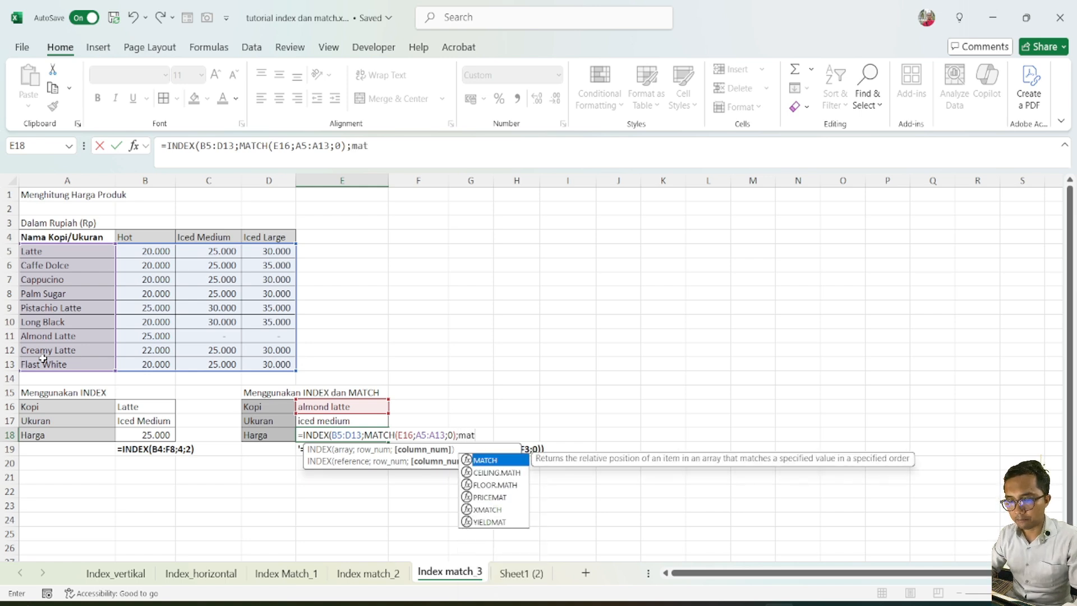
key(Tab)
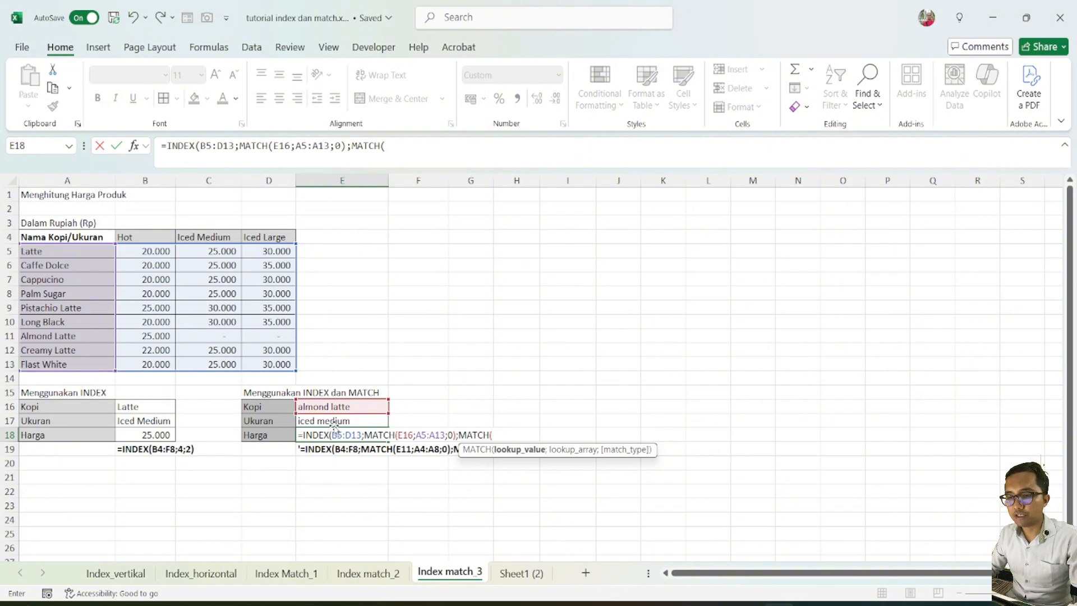
click(334, 424)
text(;)
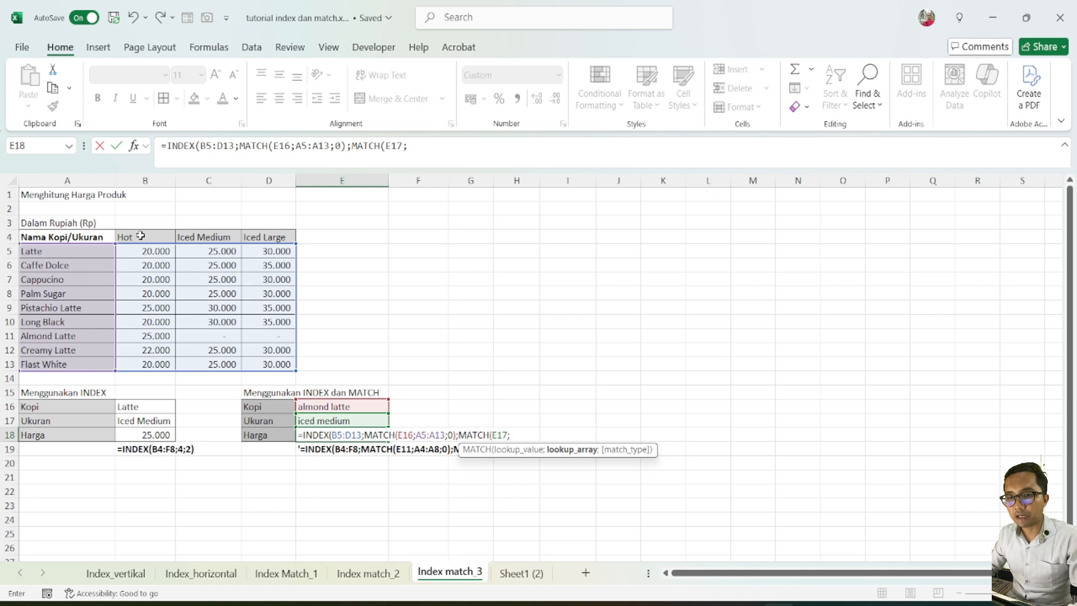
drag(140, 235, 250, 239)
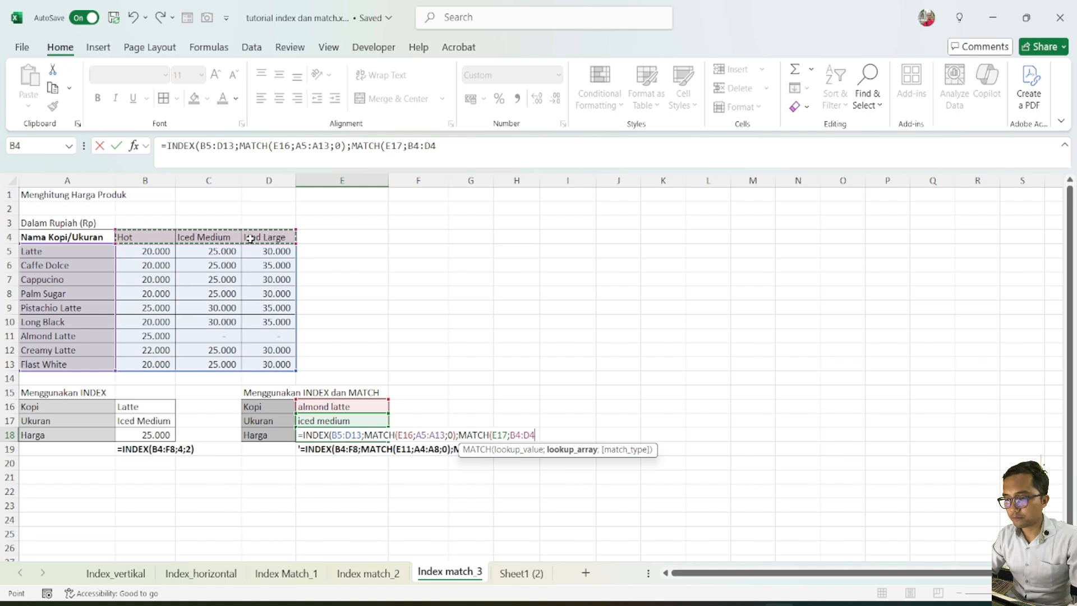
text(;0)
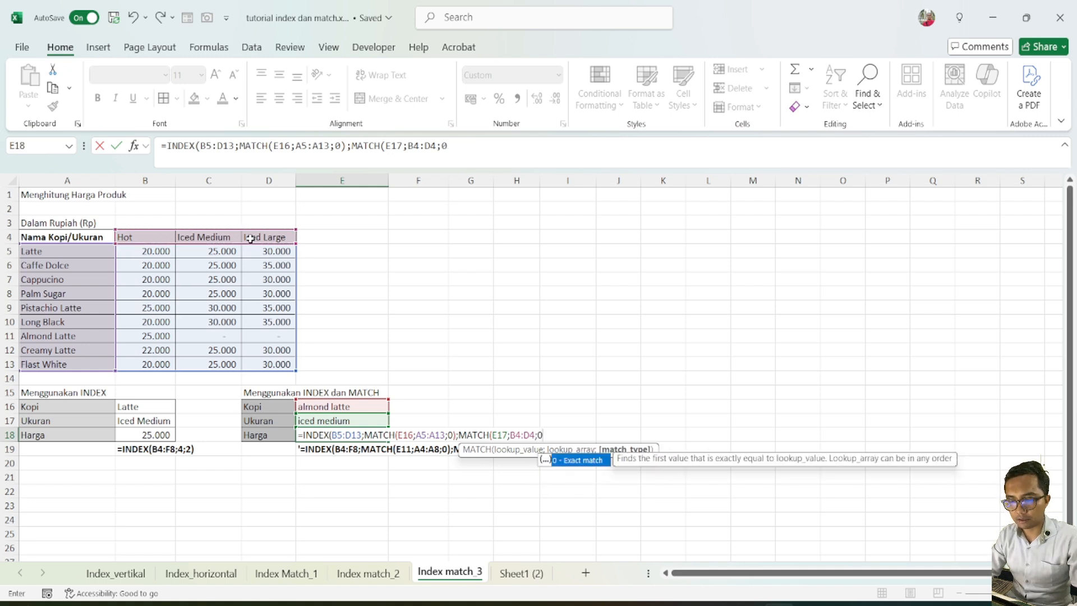
text())
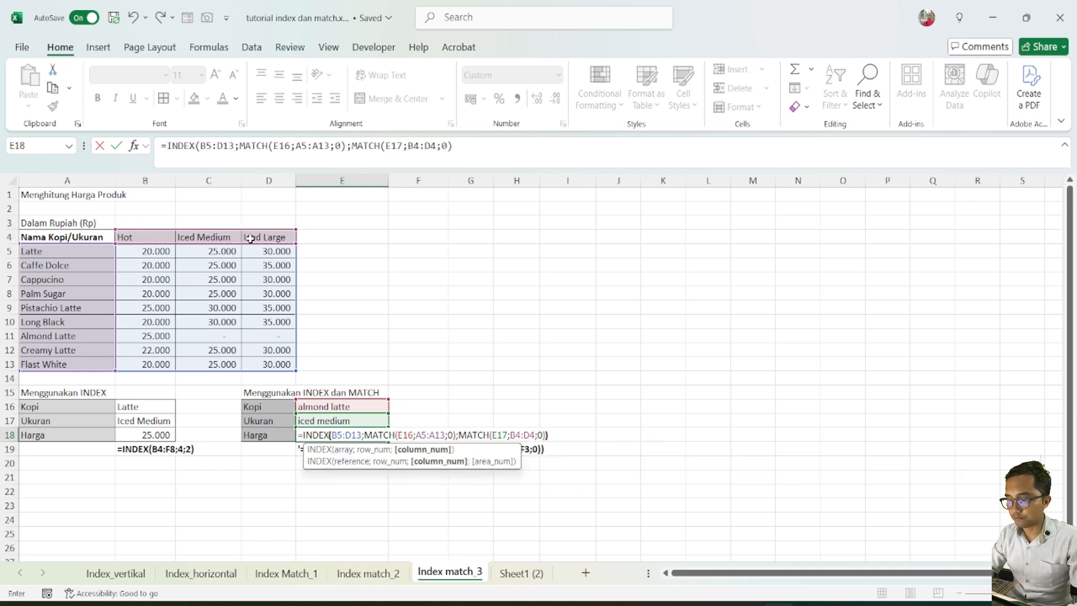
key(Return)
click(364, 432)
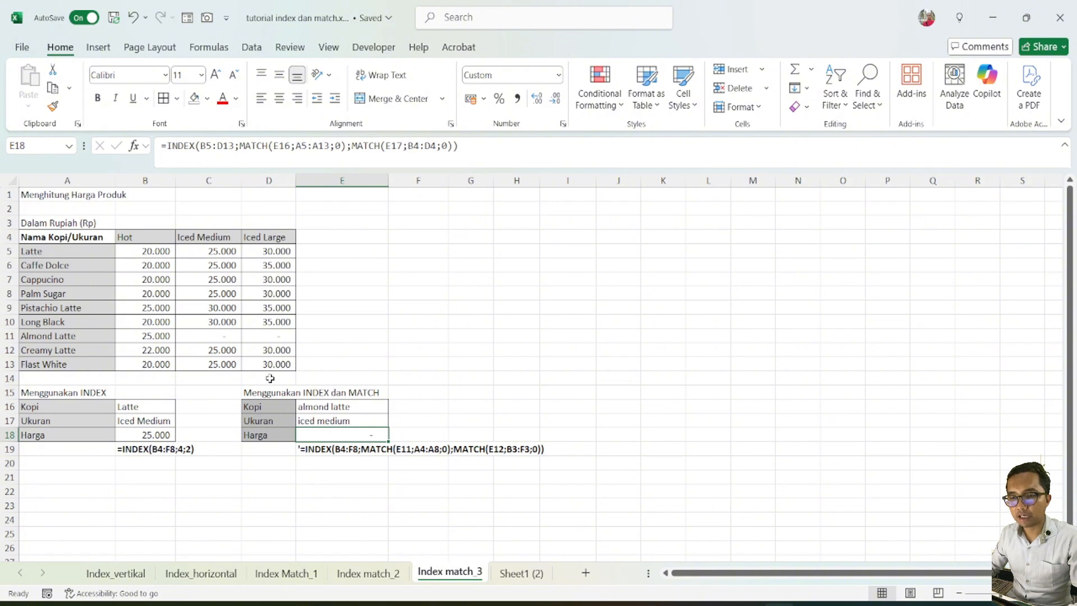
Set the Kopi value in E16 to creamy latte and check the price in E18
click(321, 409)
double_click(305, 408)
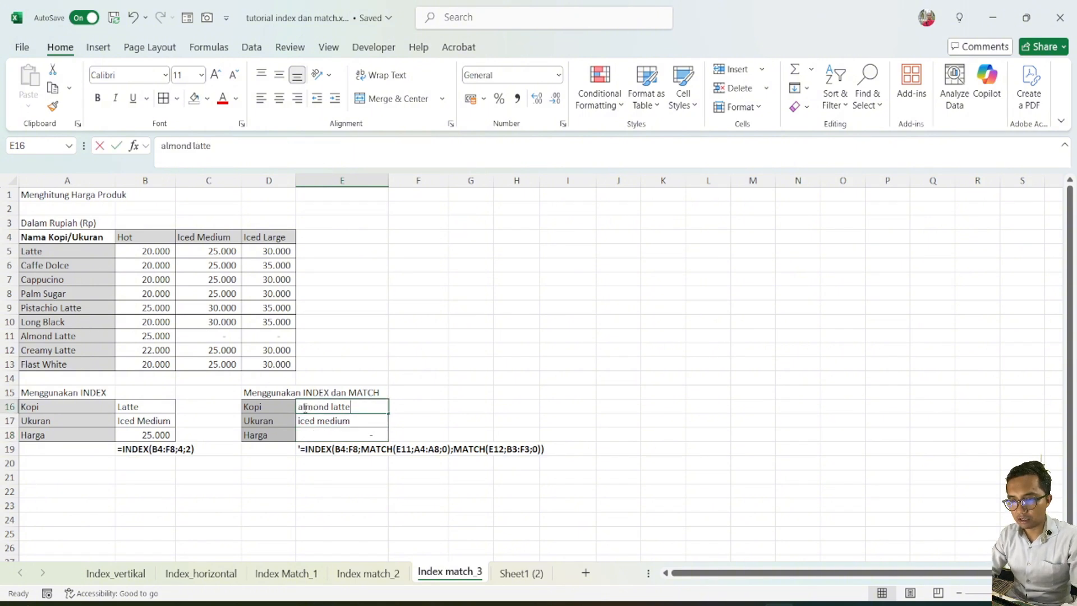
text(creamy latte)
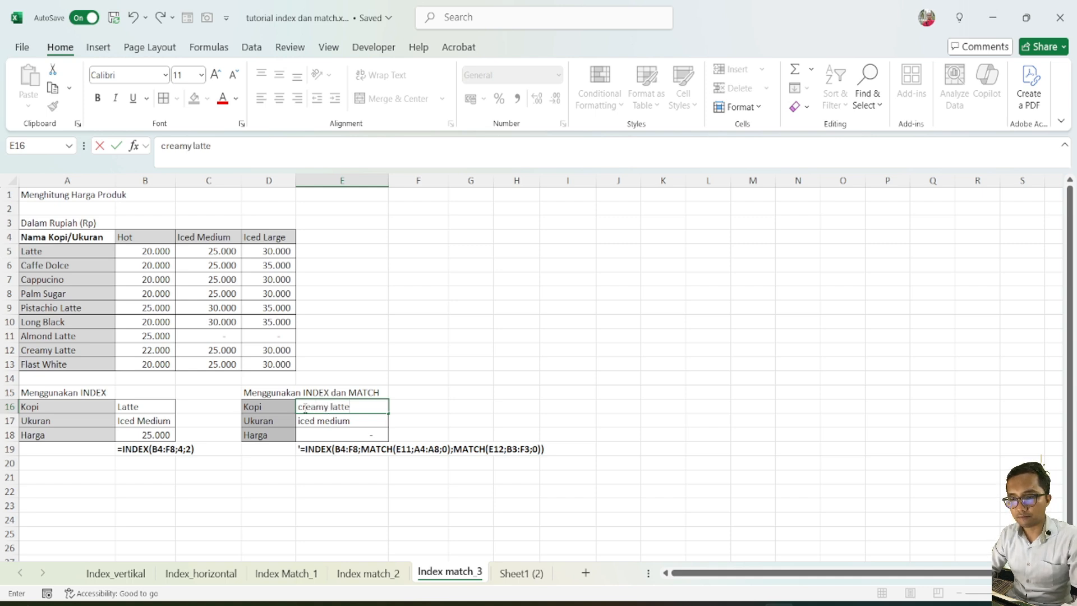
key(Return)
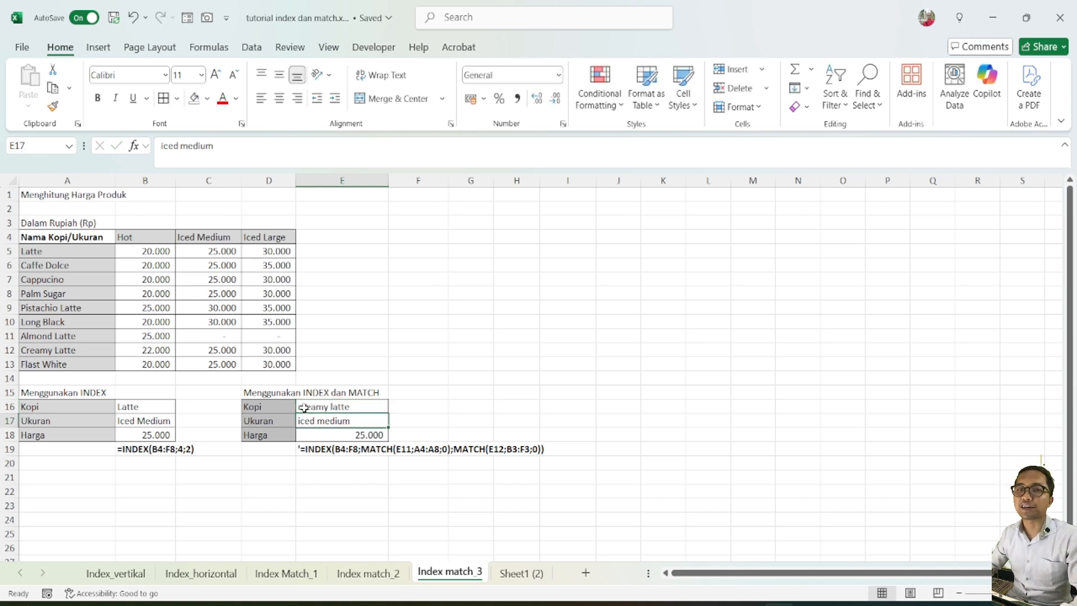
click(373, 436)
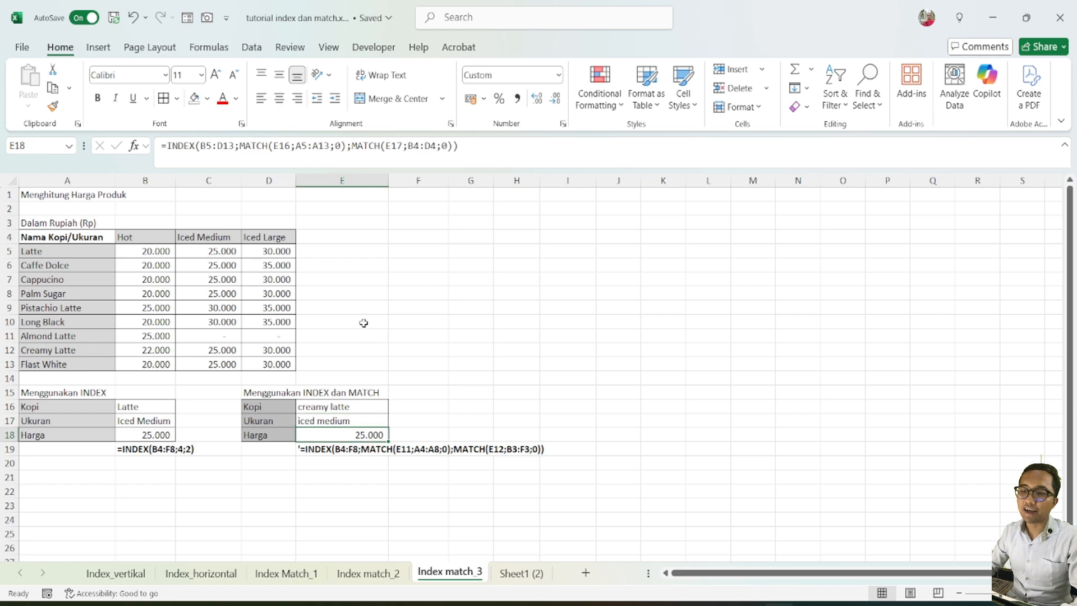
click(363, 322)
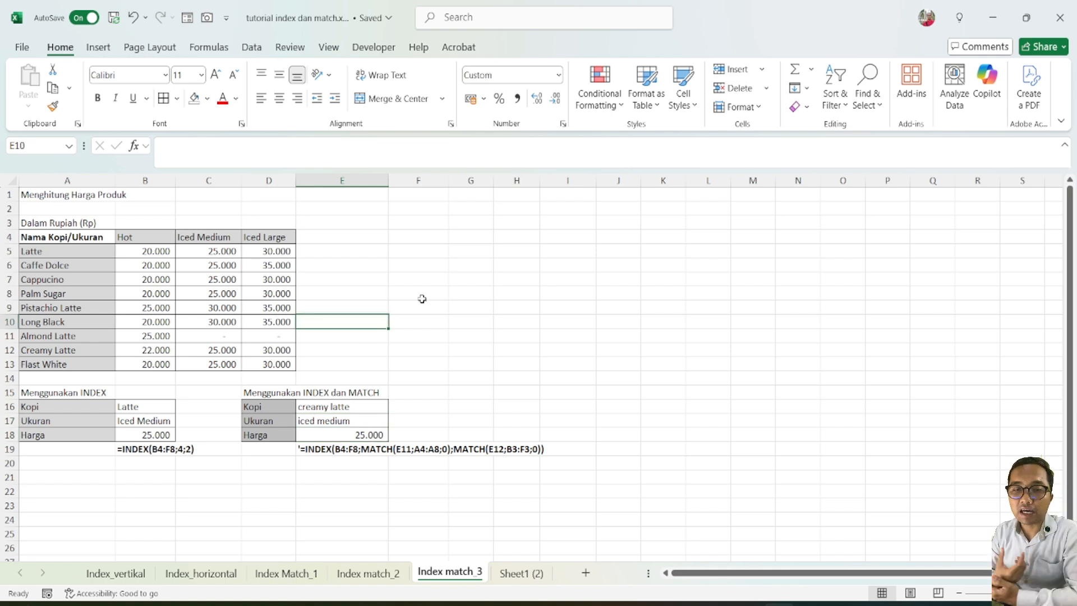